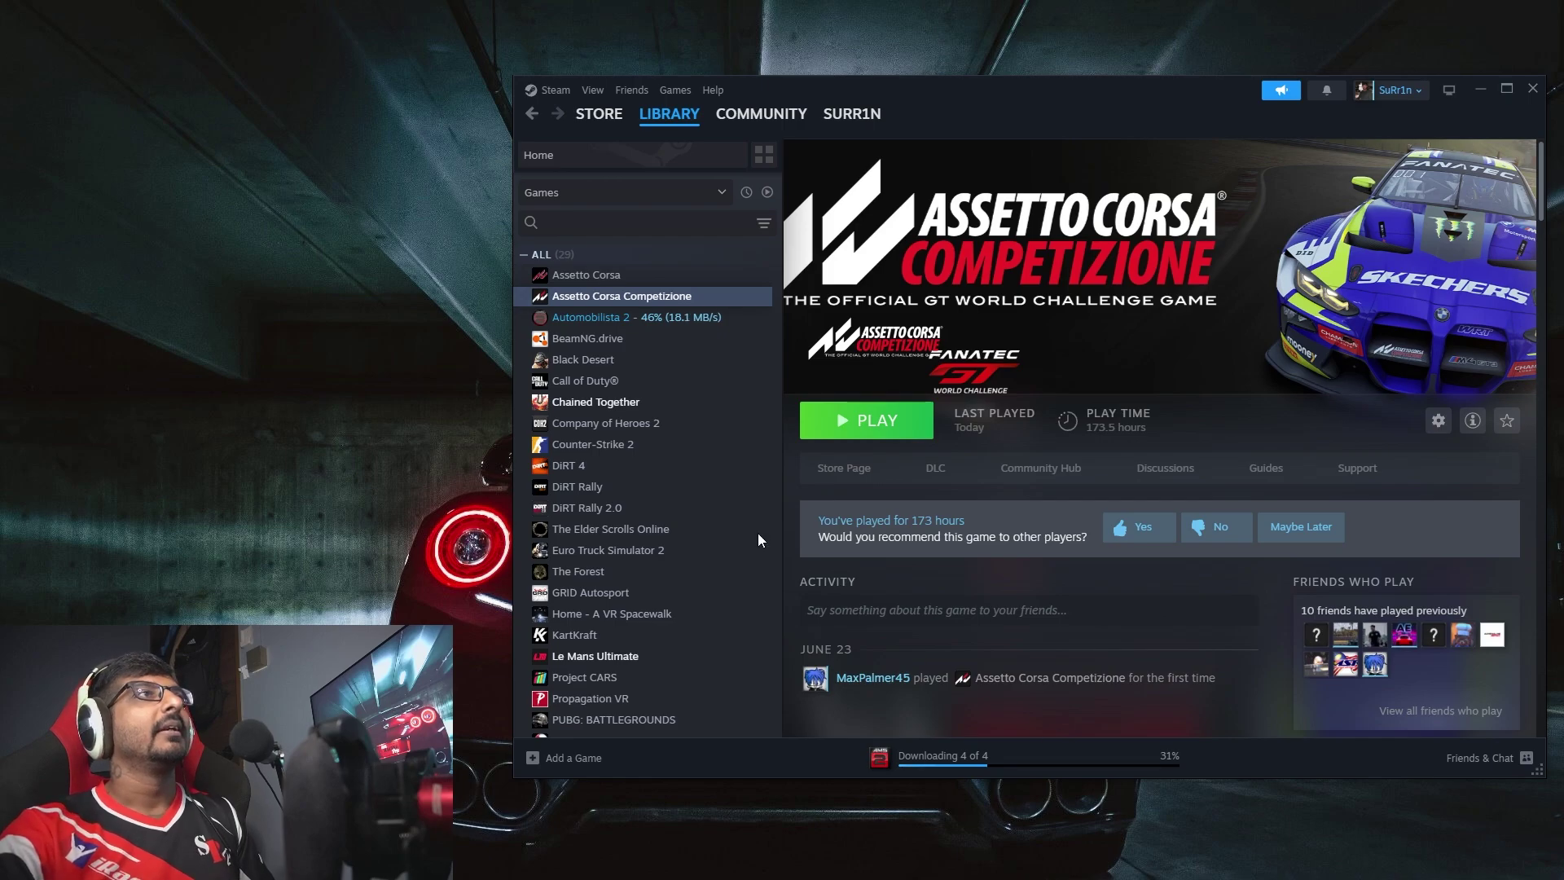
# Launch Assetto Corsa Competizione from the Steam library with the PLAY button
pyautogui.click(871, 431)
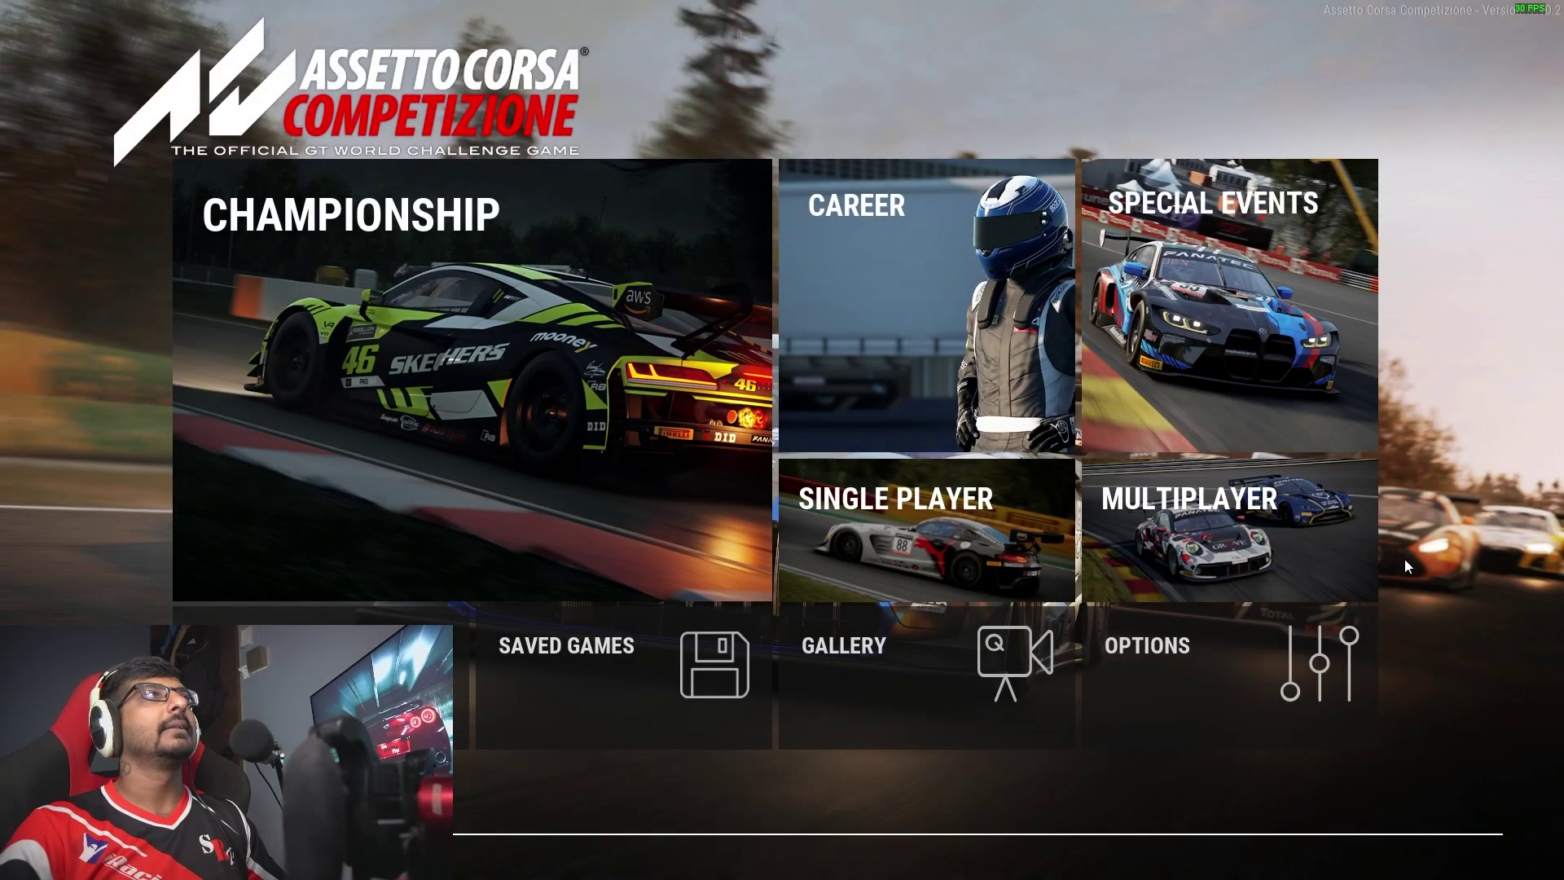
# Show the game's Video options, then bring the SRWE_236 Explorer window over the game
pyautogui.click(1204, 678)
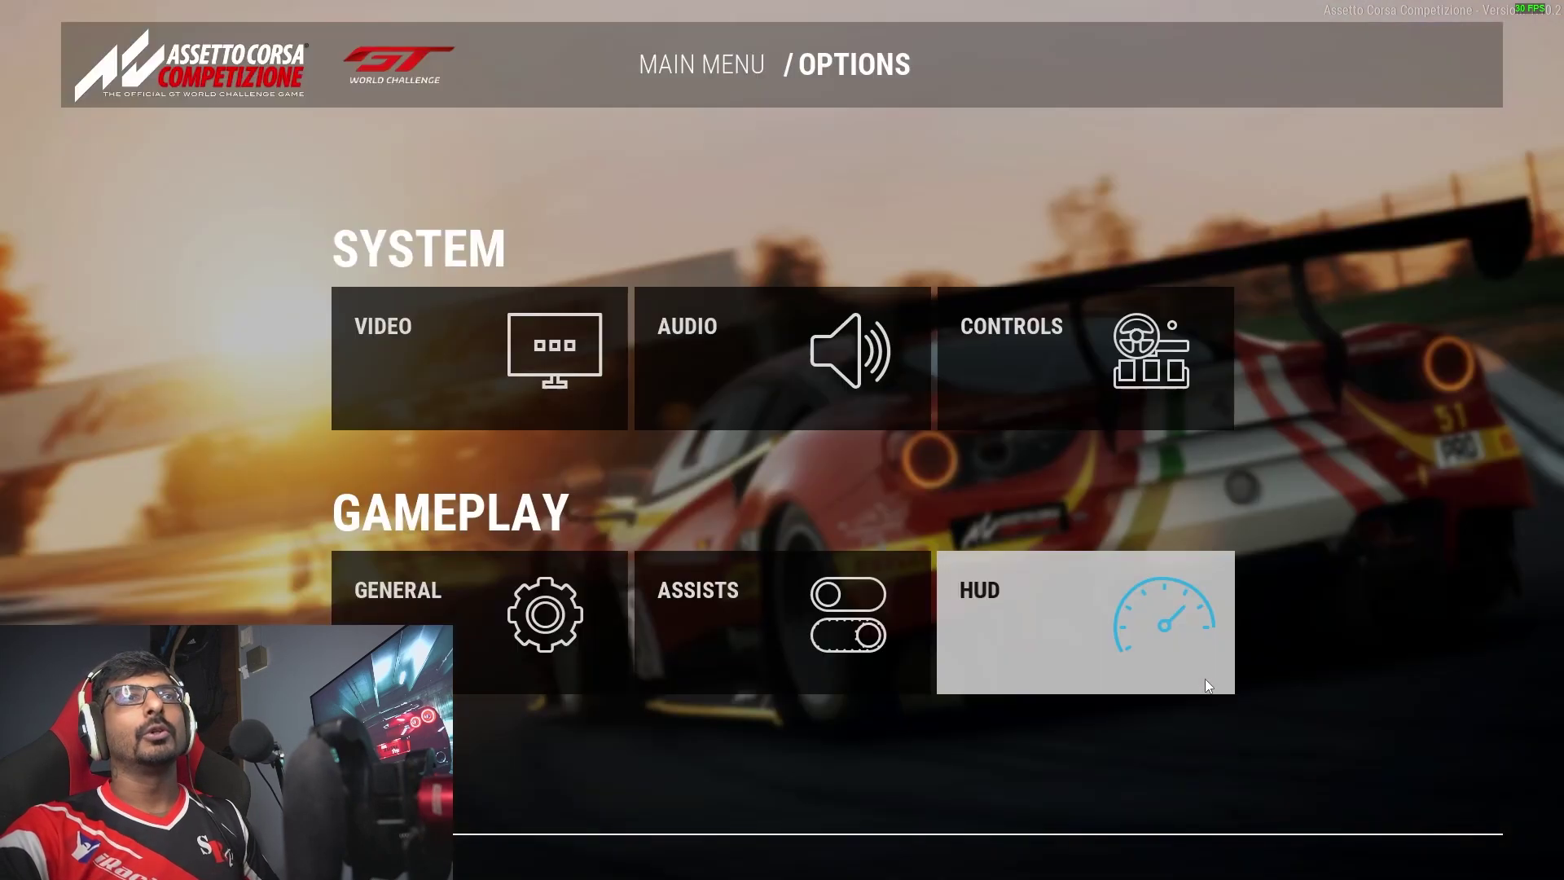
pyautogui.click(448, 352)
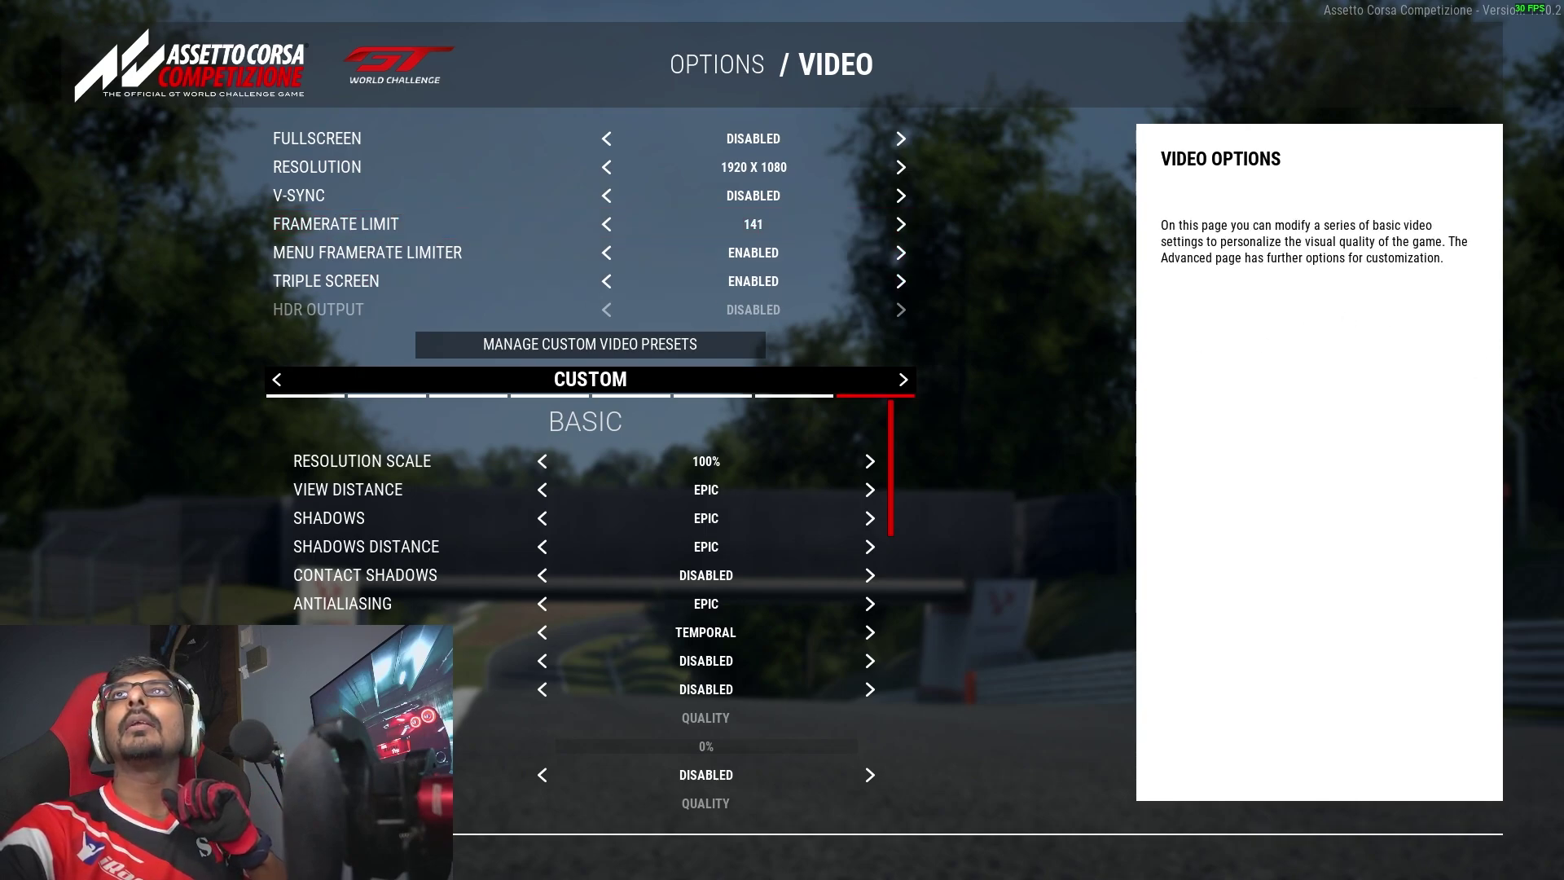
pyautogui.moveTo(1563, 114); pyautogui.dragTo(814, 41)
# Run SRWE.exe from the SRWE_236 downloads folder
pyautogui.click(852, 214)
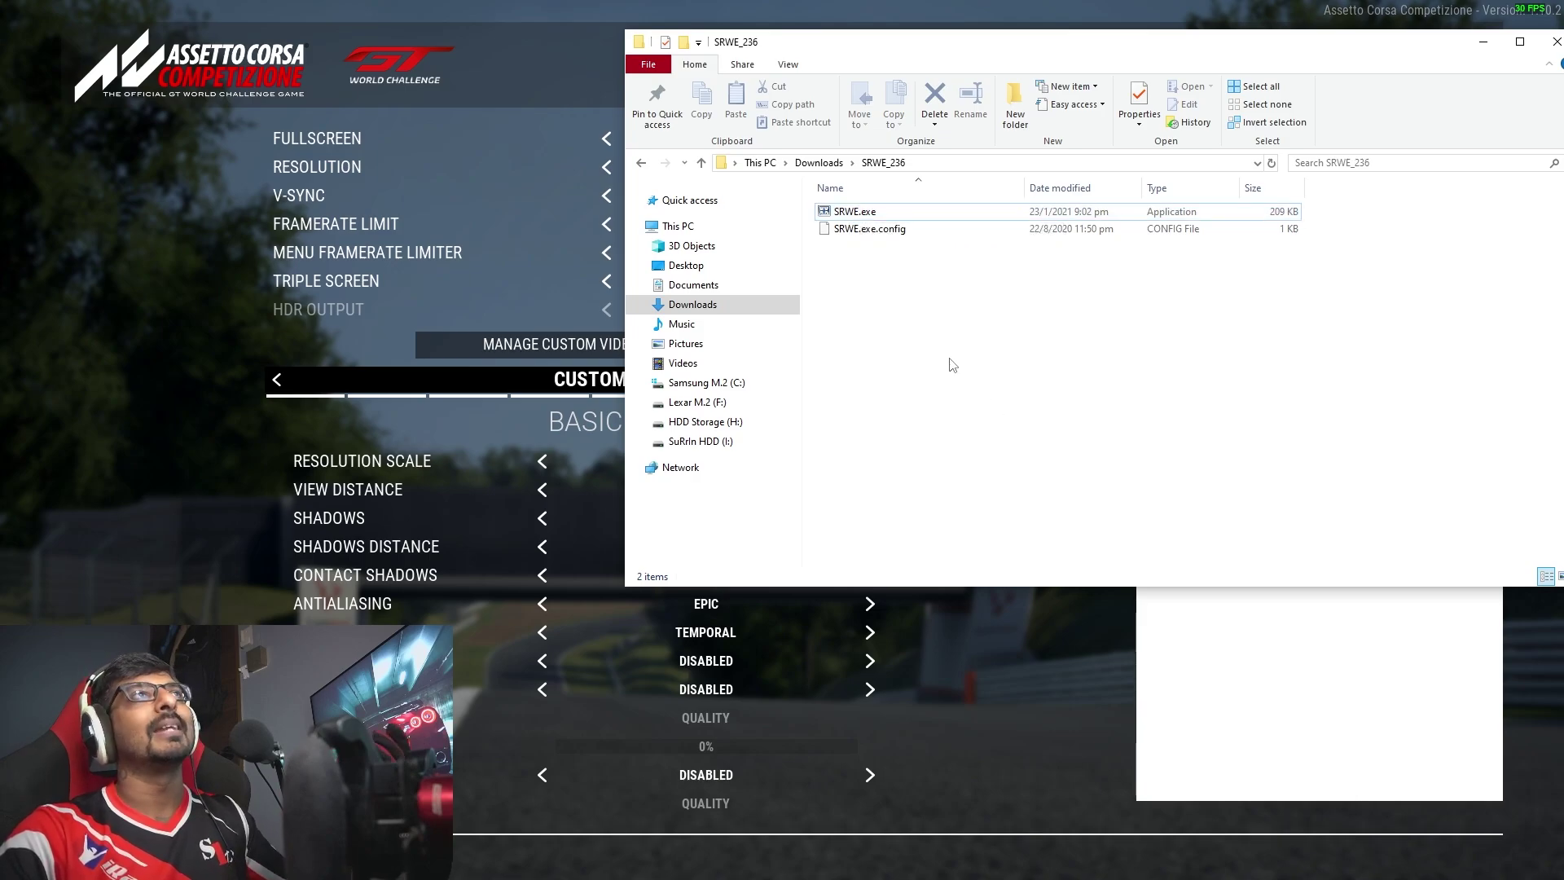
pyautogui.click(829, 226)
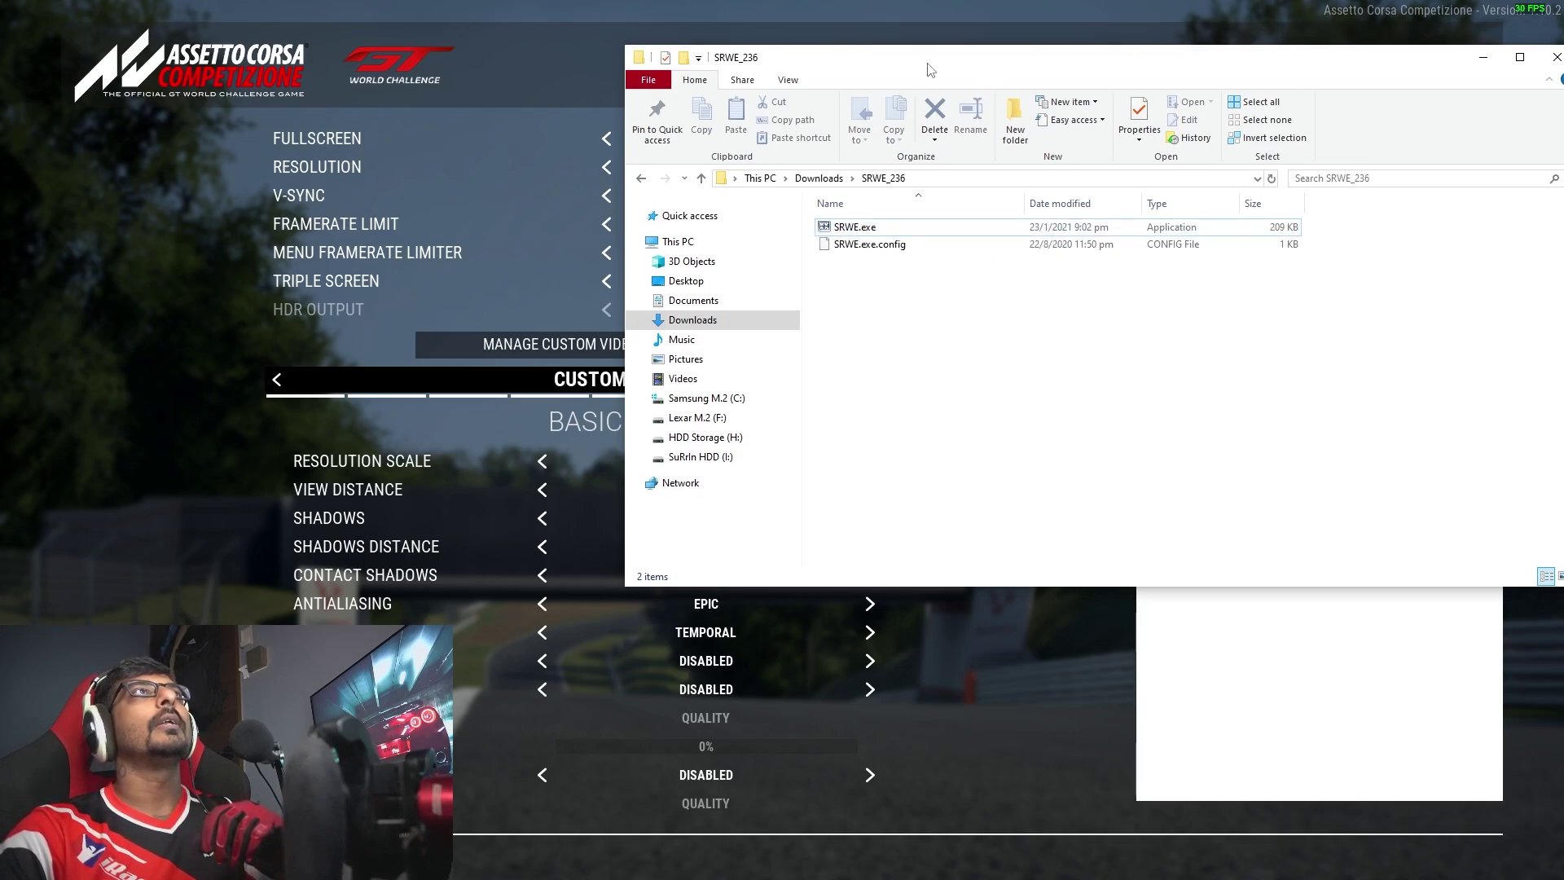
pyautogui.hotkey('alt', 'Tab')
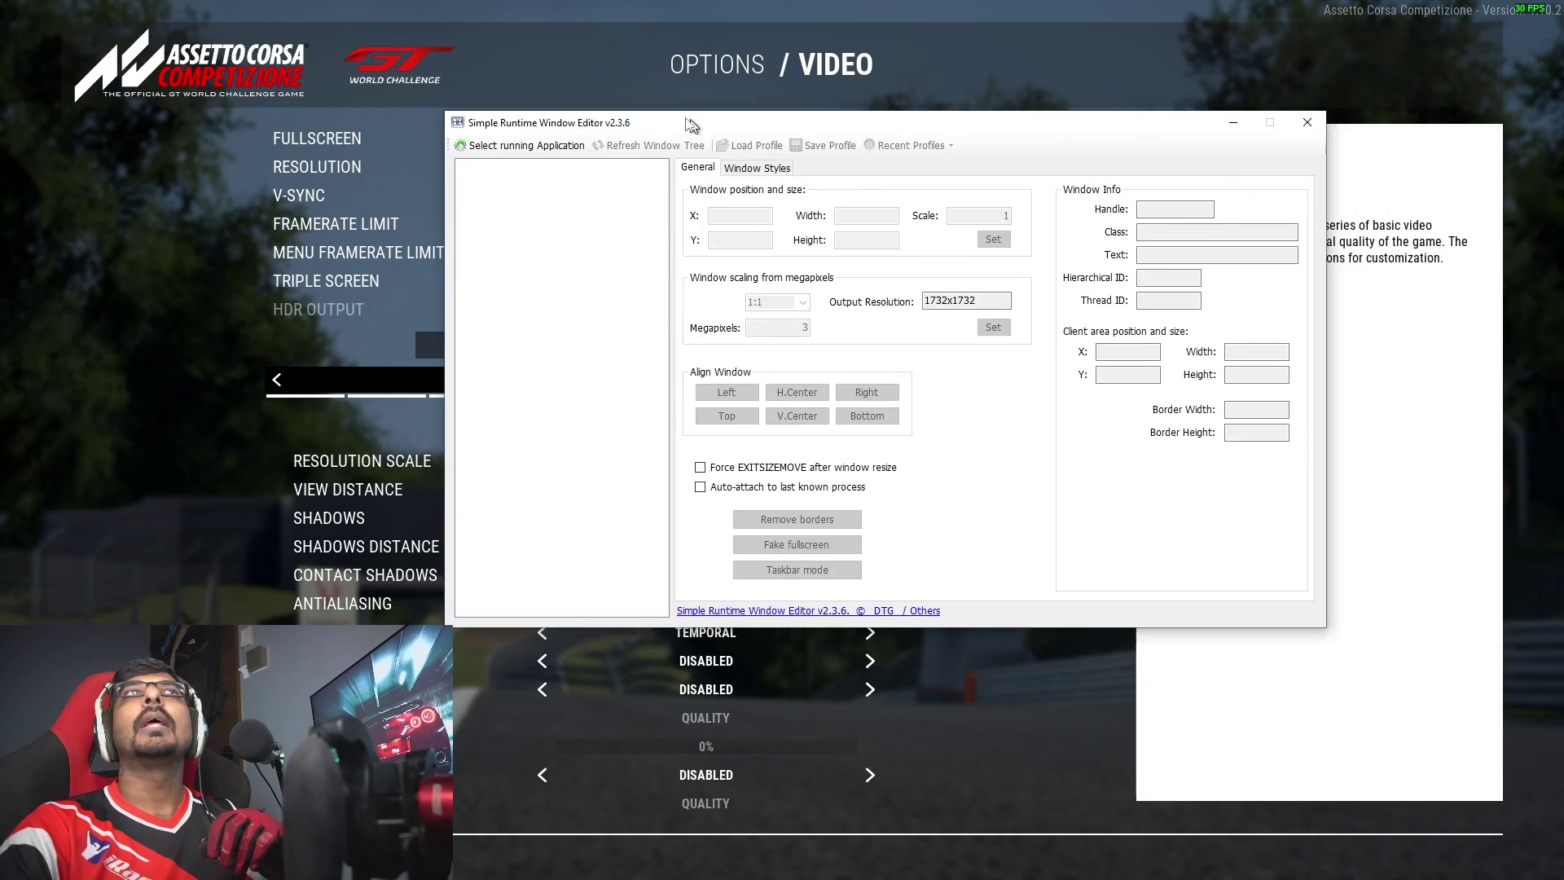
# Attach the window editor to the AC2-Win64-Shipping.exe game process
pyautogui.moveTo(694, 111); pyautogui.dragTo(462, 49)
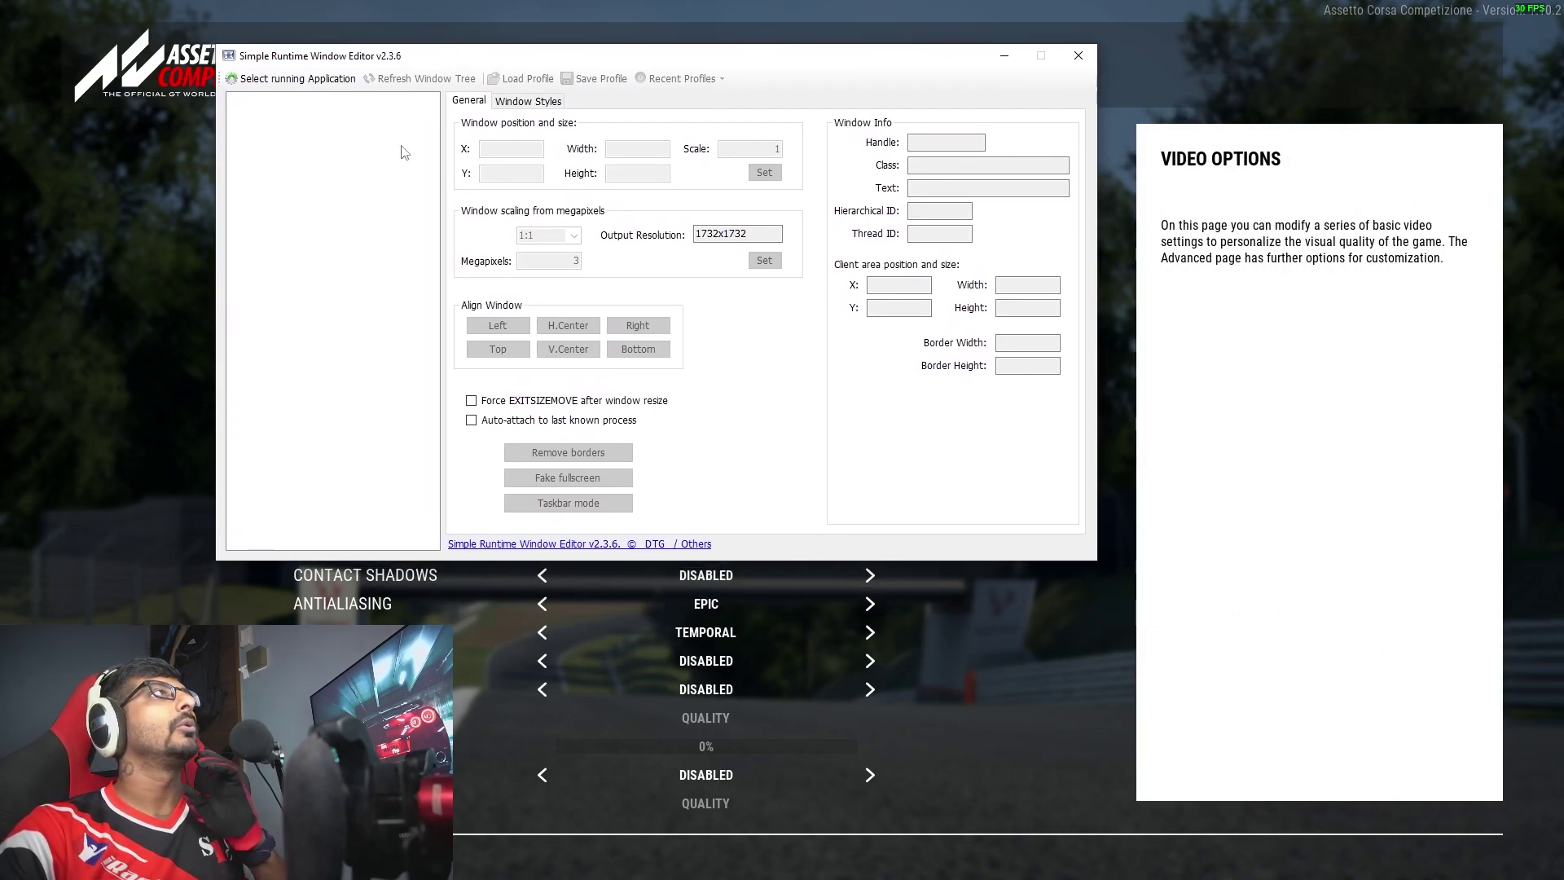
pyautogui.click(293, 82)
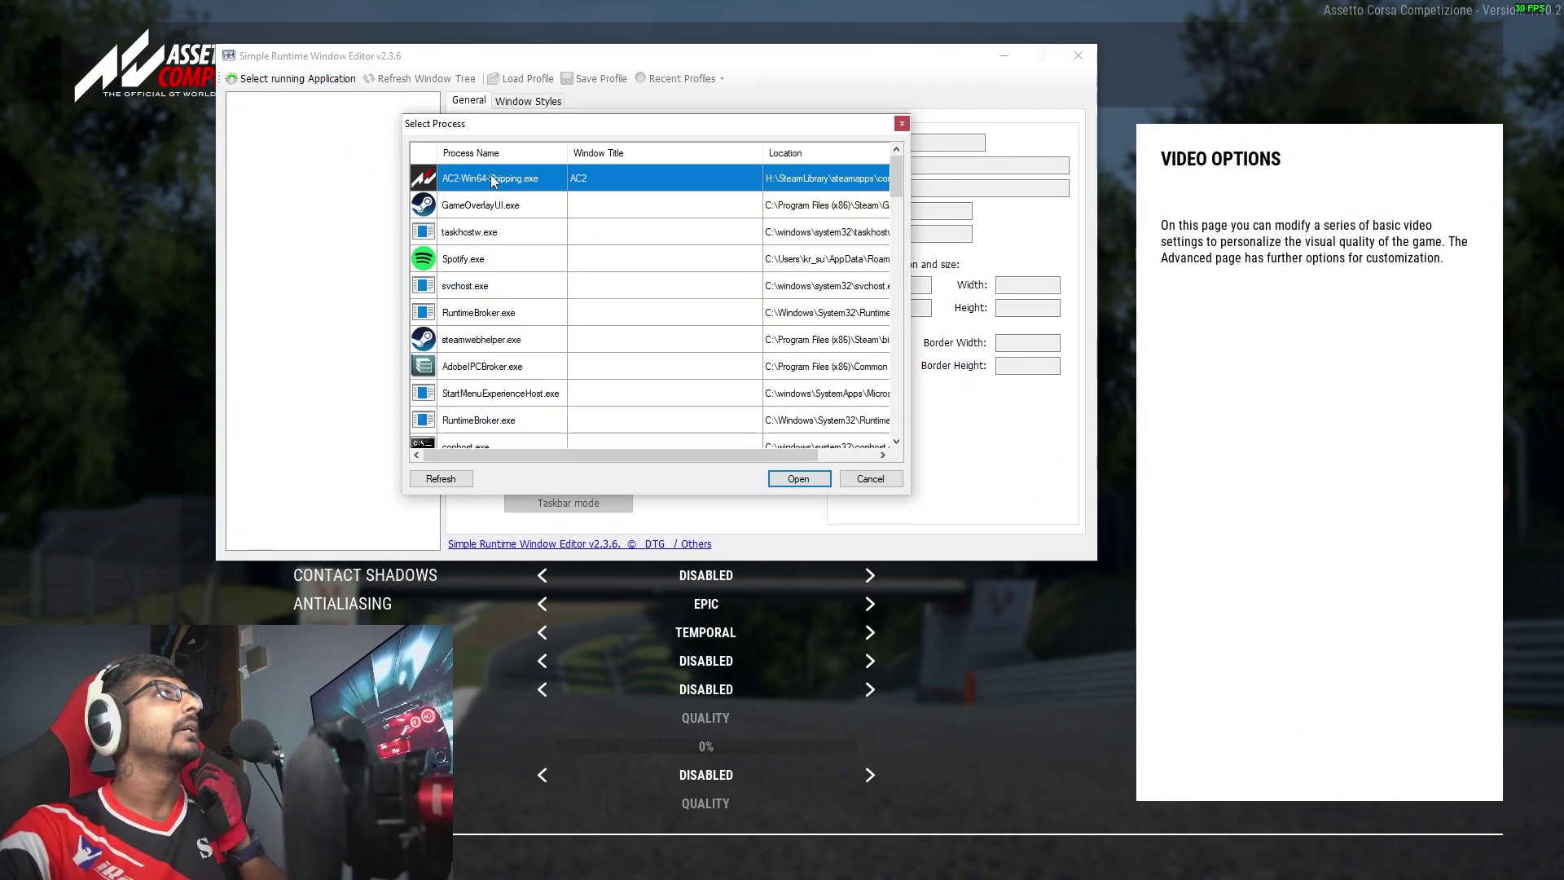
pyautogui.doubleClick(492, 181)
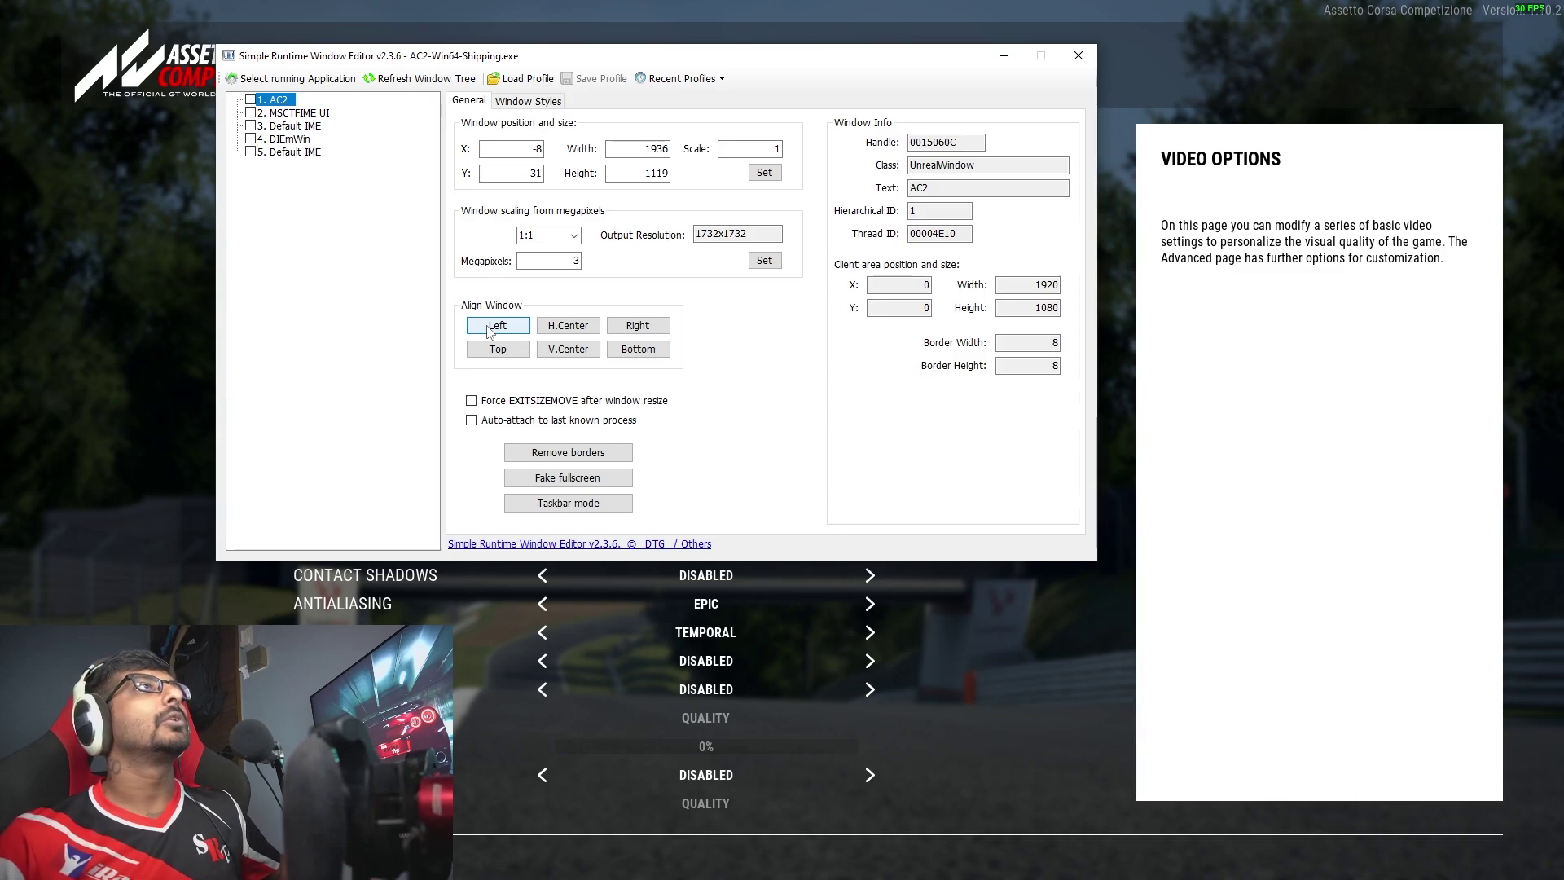
# Enter a window width of 5760 and a height of 1080
pyautogui.doubleClick(657, 148)
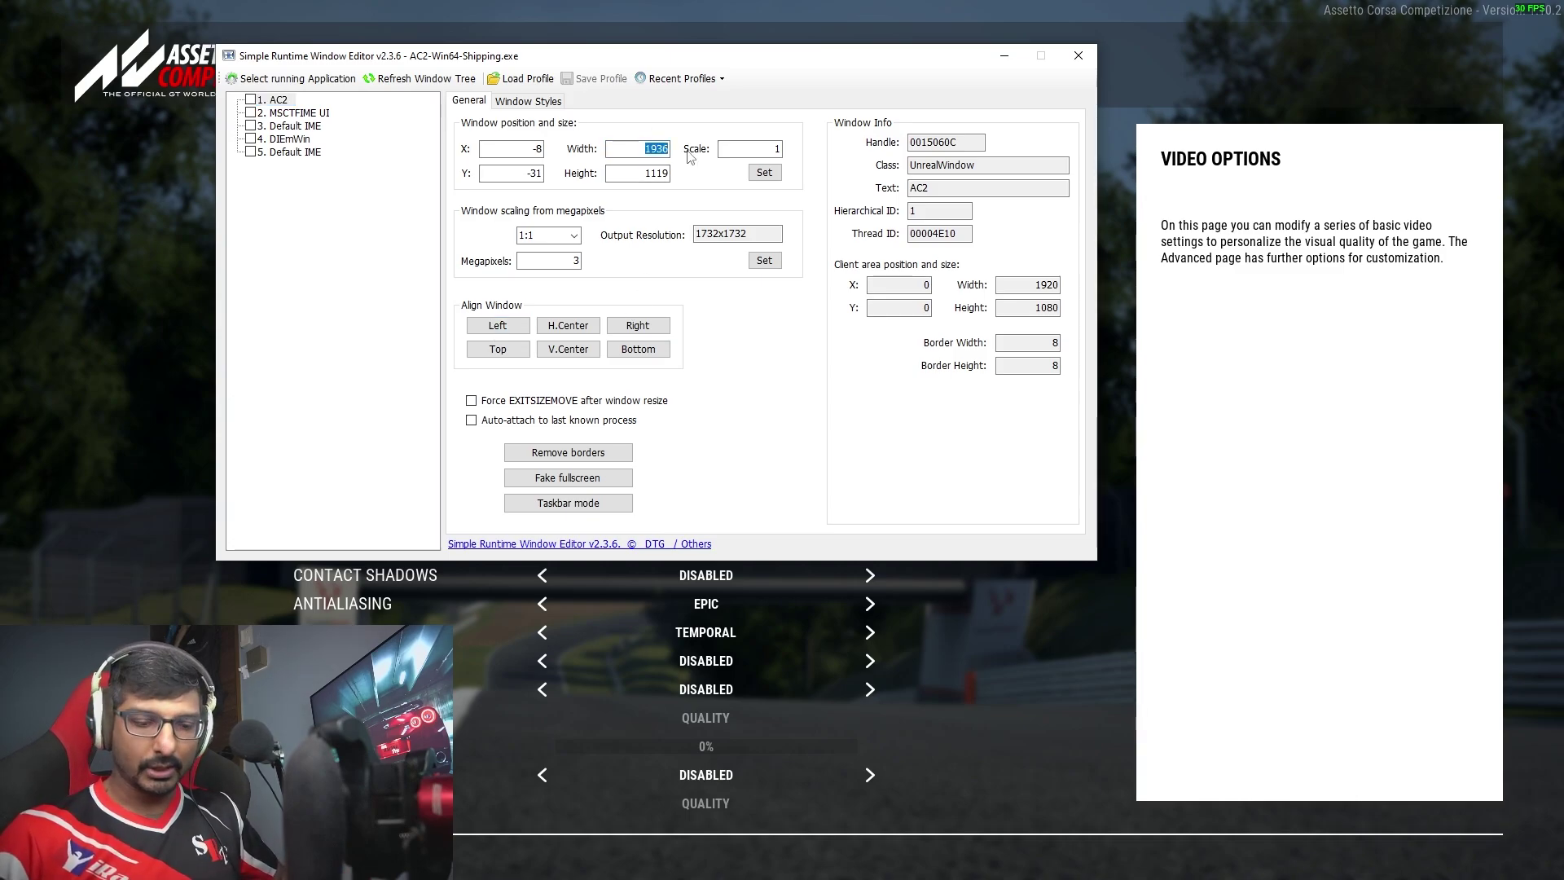
pyautogui.write('5760')
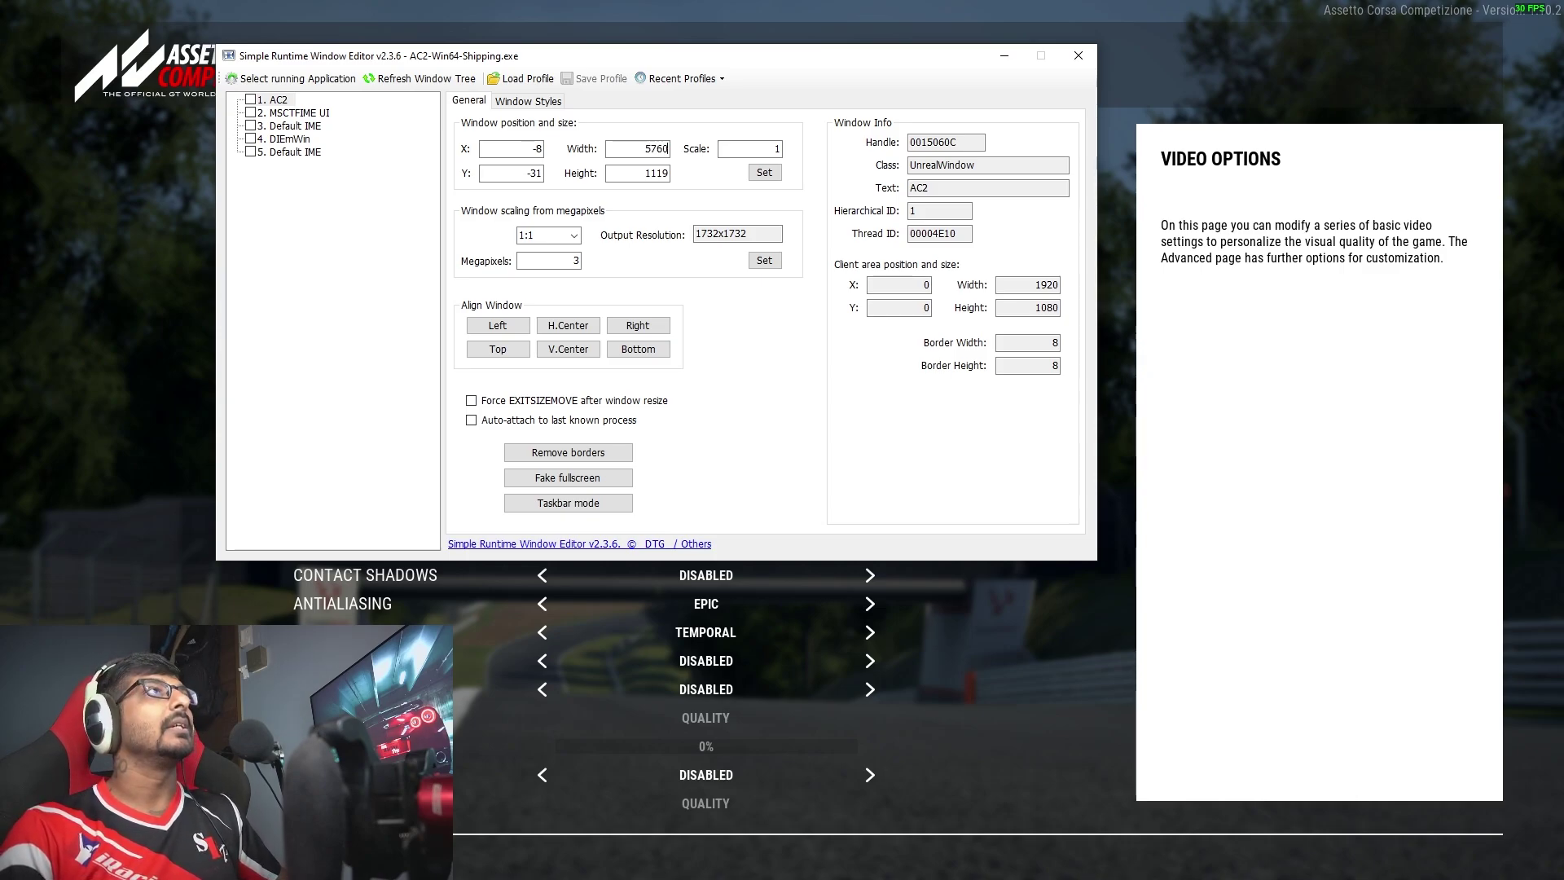
pyautogui.press('Tab')
pyautogui.press('Tab')
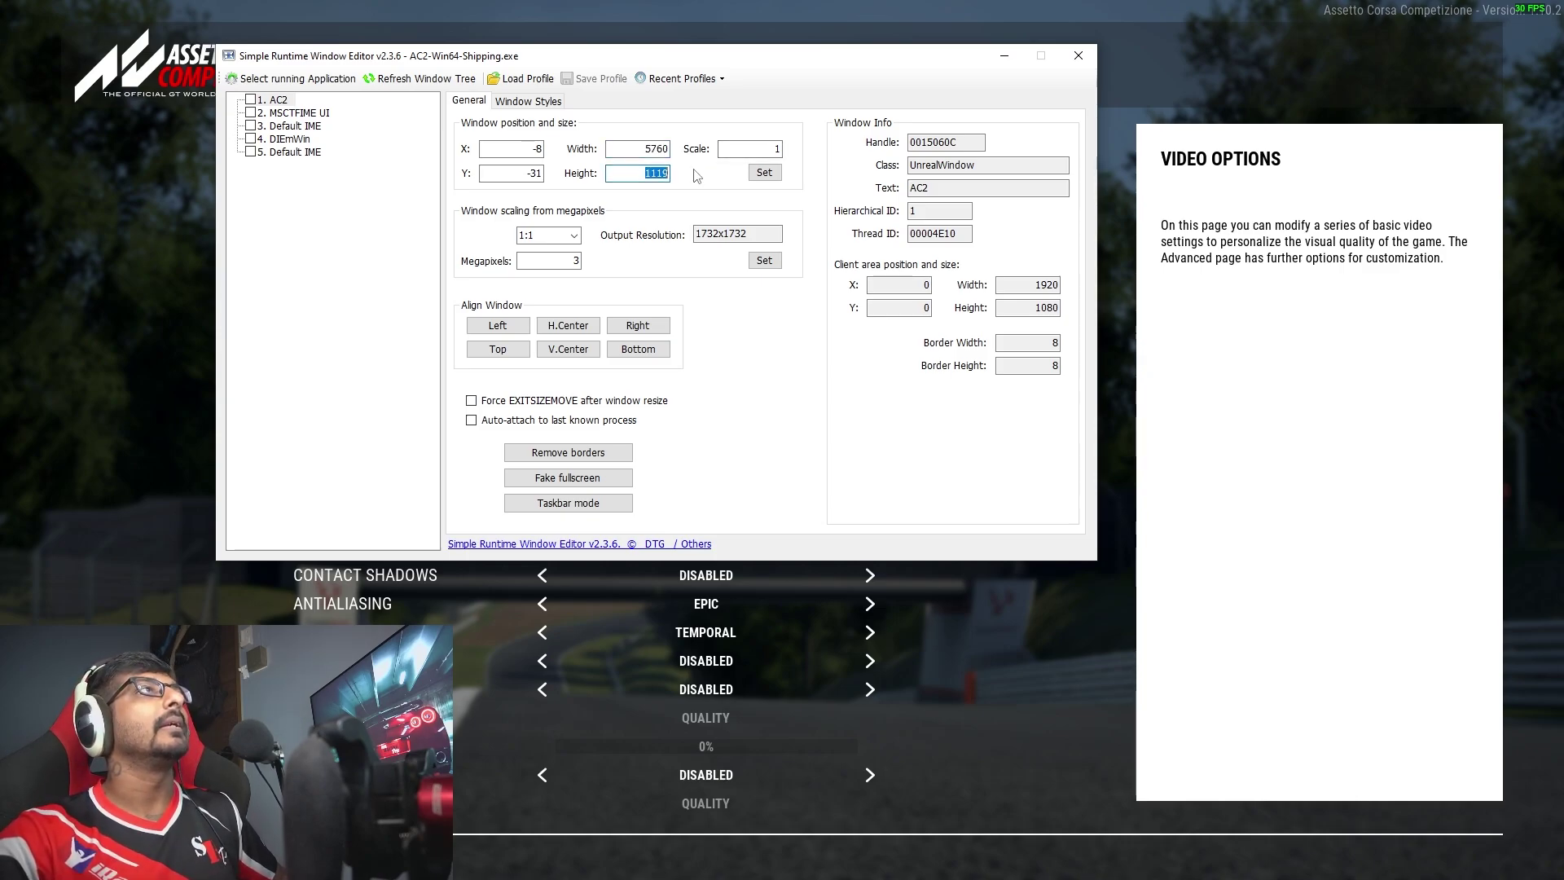
pyautogui.write('1080')
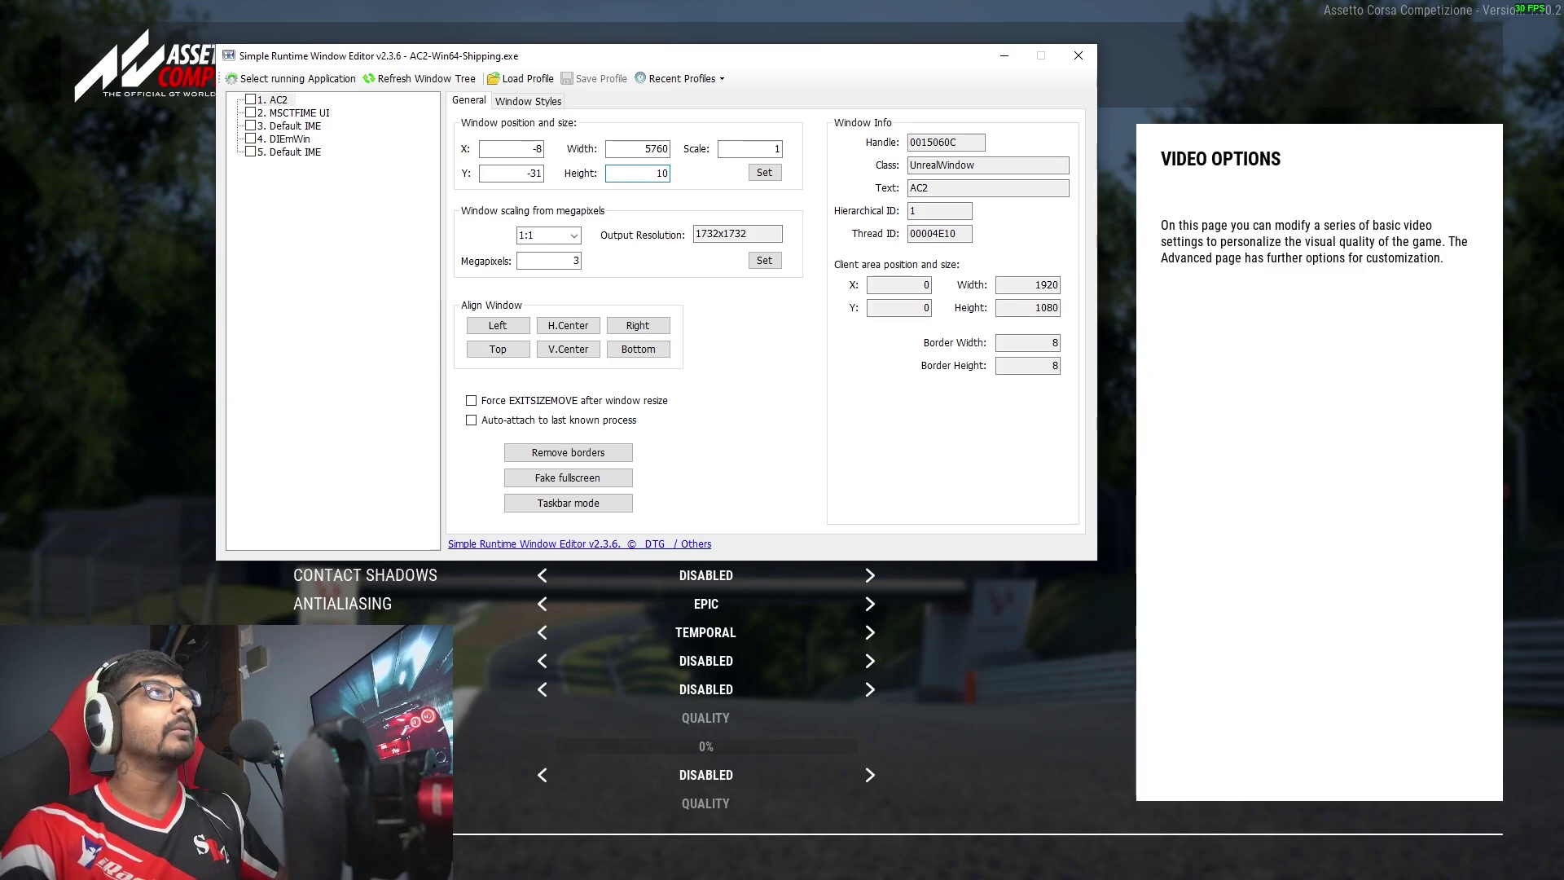
# Apply the 5760x1080 size, then set and apply X position -1920
pyautogui.click(764, 173)
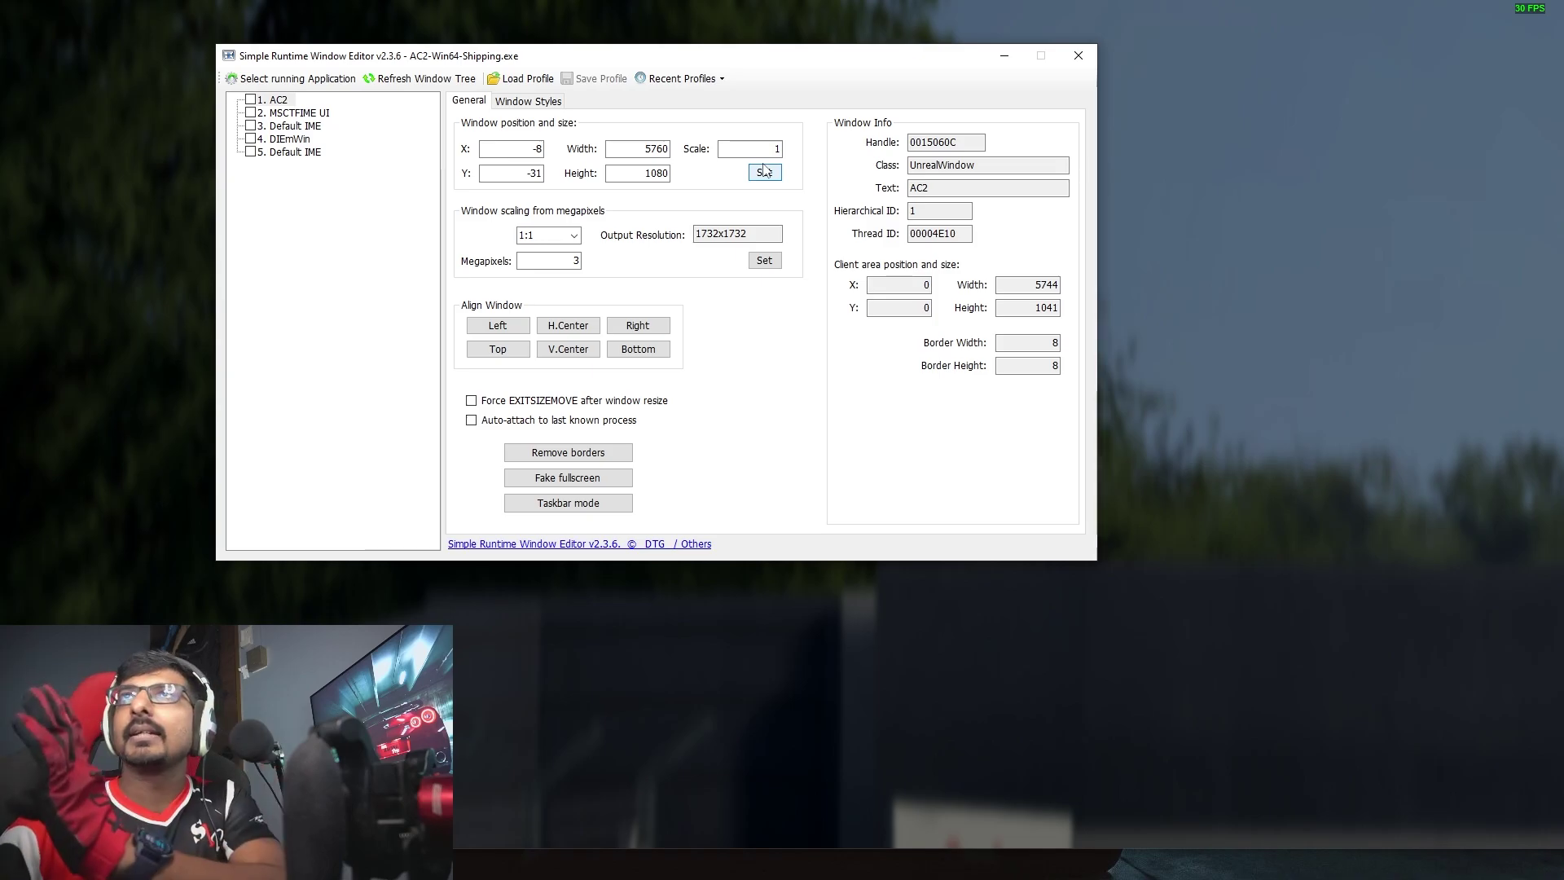
pyautogui.doubleClick(533, 149)
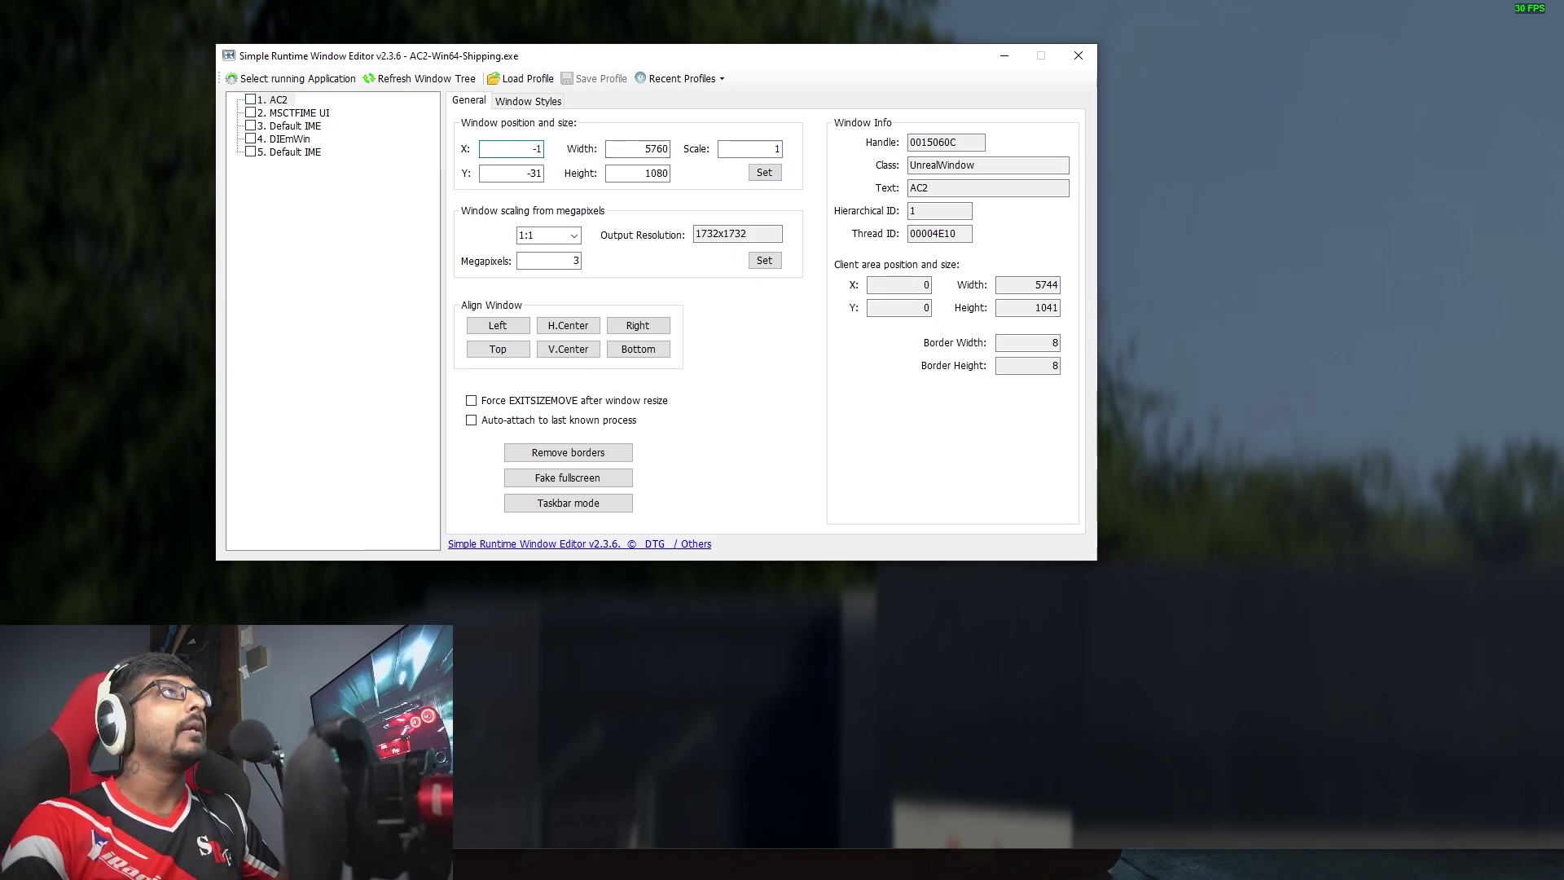
pyautogui.write('-1920')
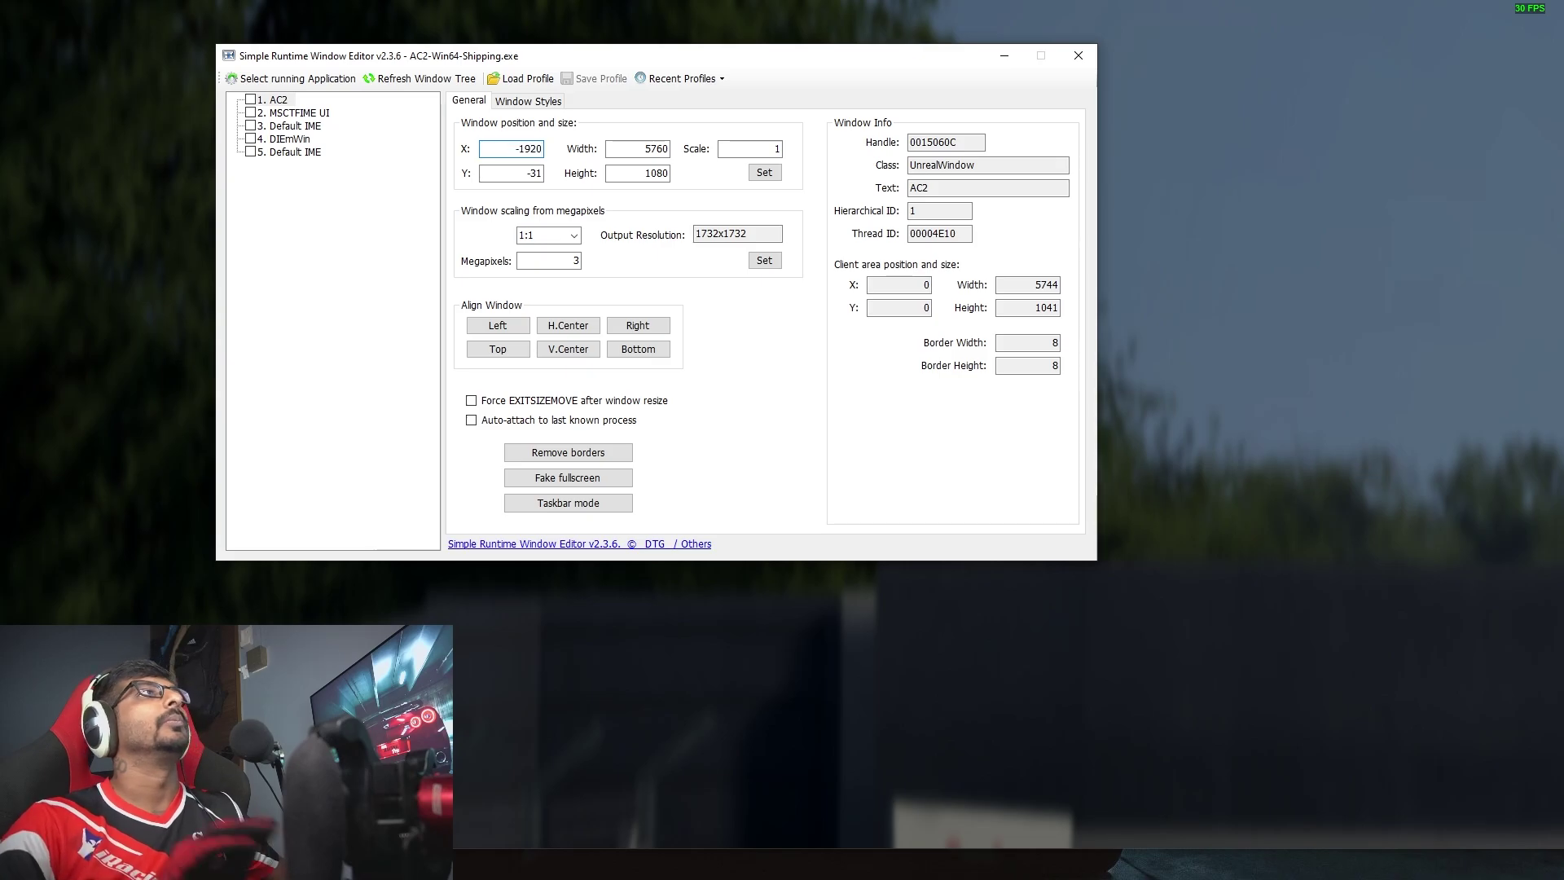
pyautogui.click(764, 173)
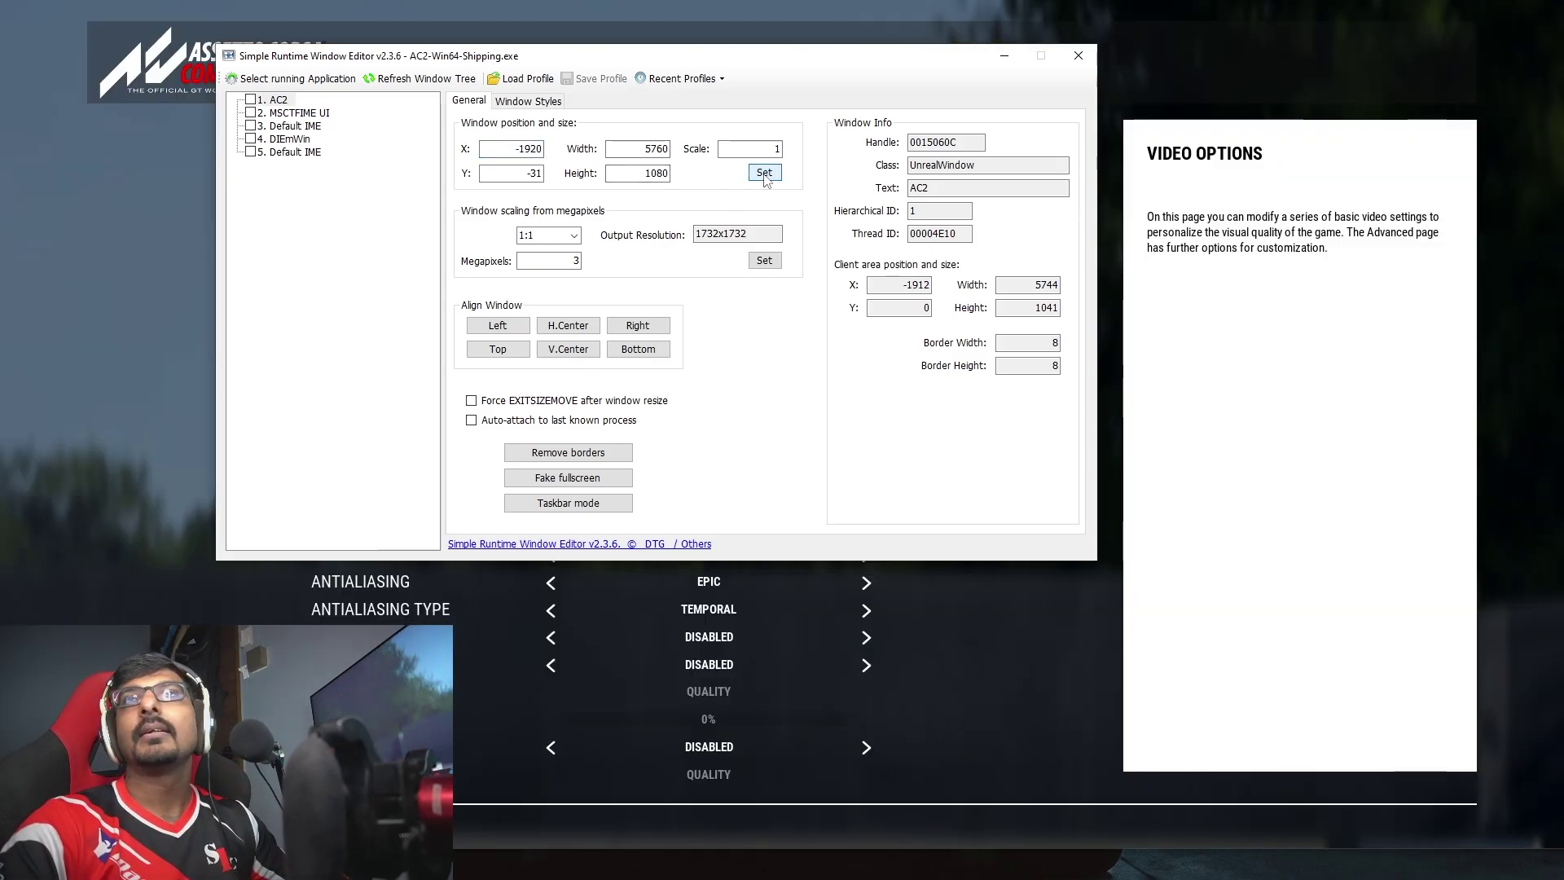
# Set the window's Y position to 0
pyautogui.moveTo(526, 174); pyautogui.dragTo(553, 179)
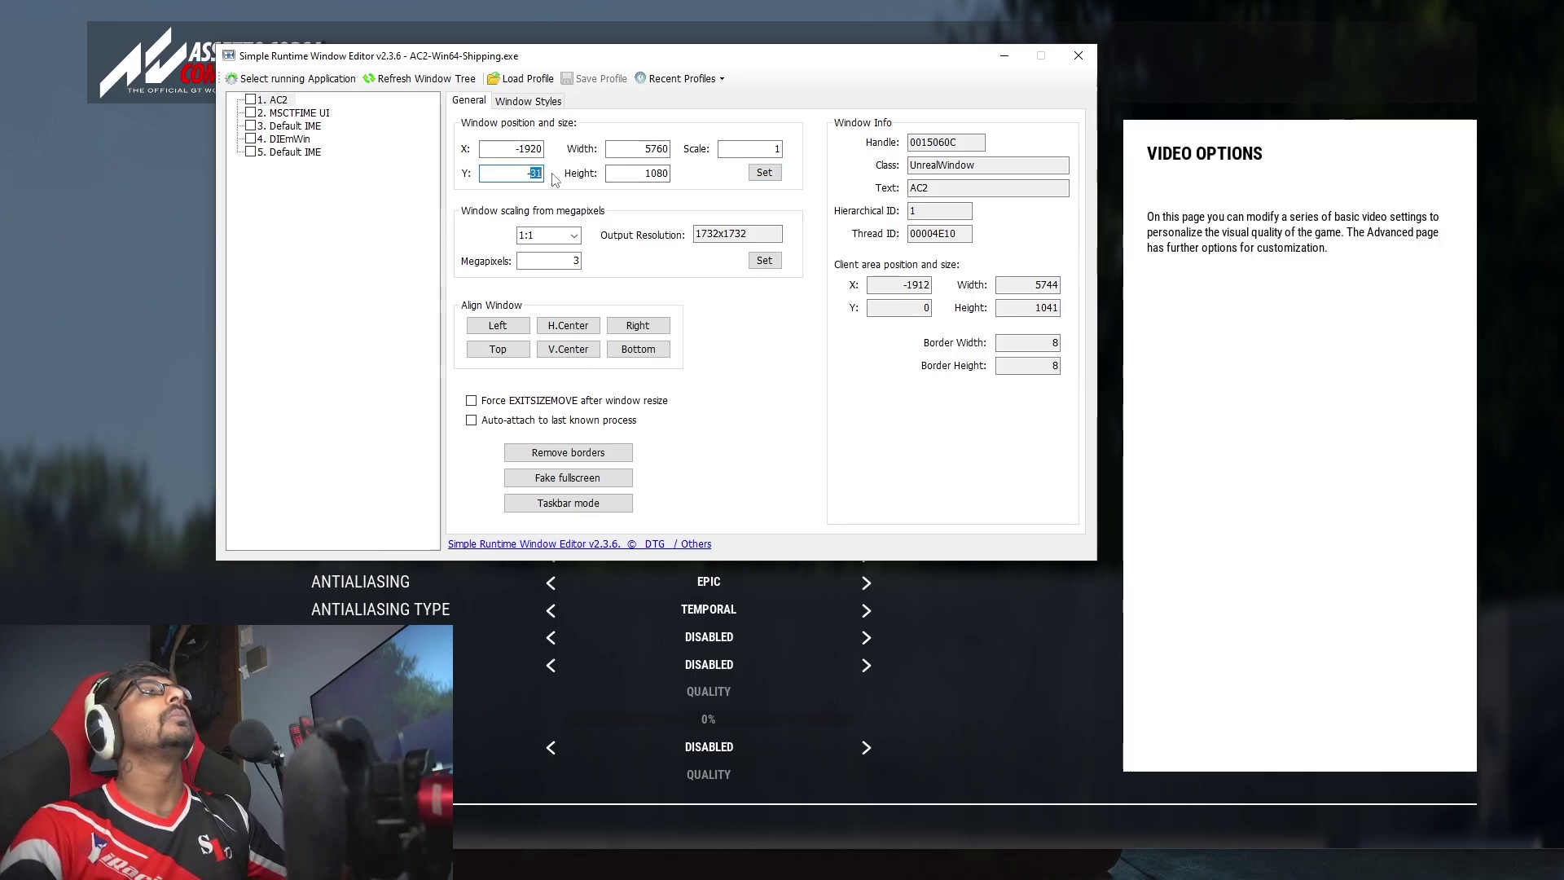
pyautogui.write('0')
pyautogui.press('Home')
pyautogui.press('Delete')
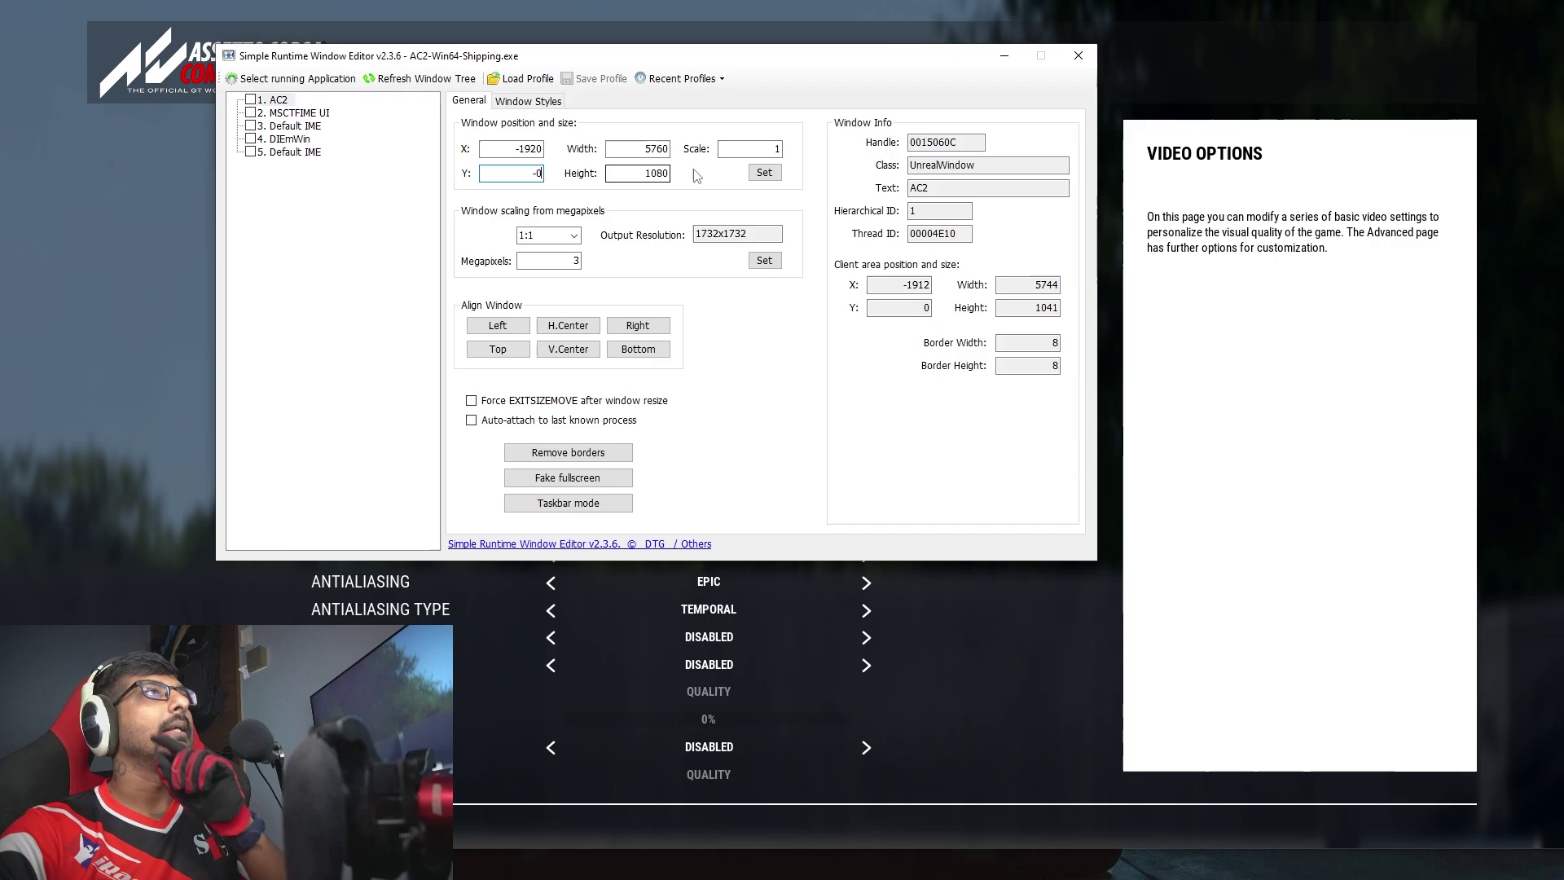
# Apply the -1920, 0 position at 5760x1080, remove the borders, and tick the 1. AC2 window
pyautogui.click(764, 172)
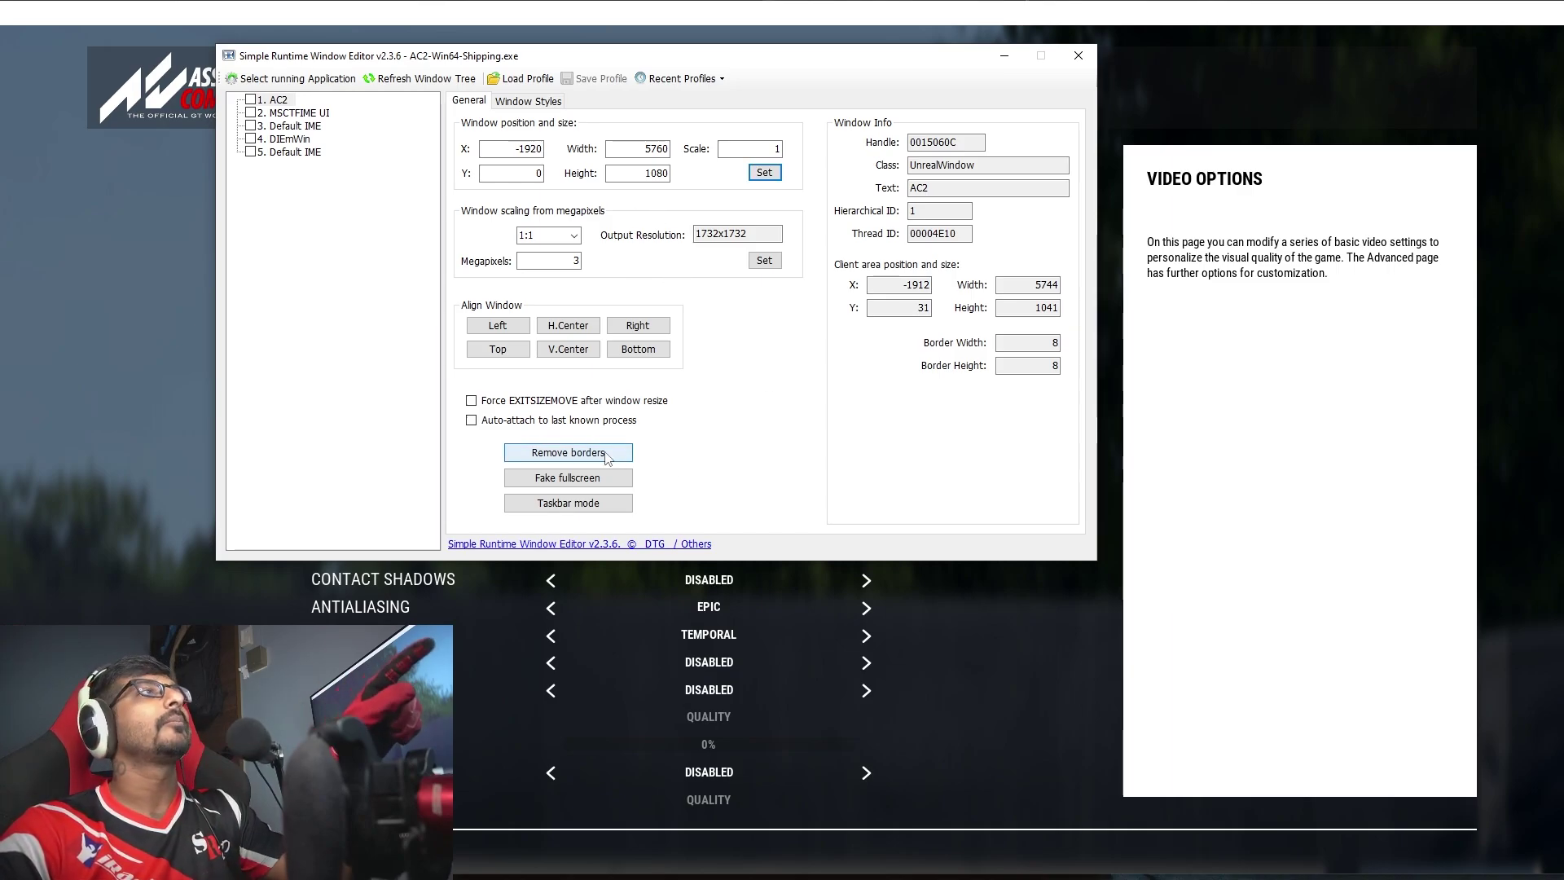
pyautogui.click(607, 458)
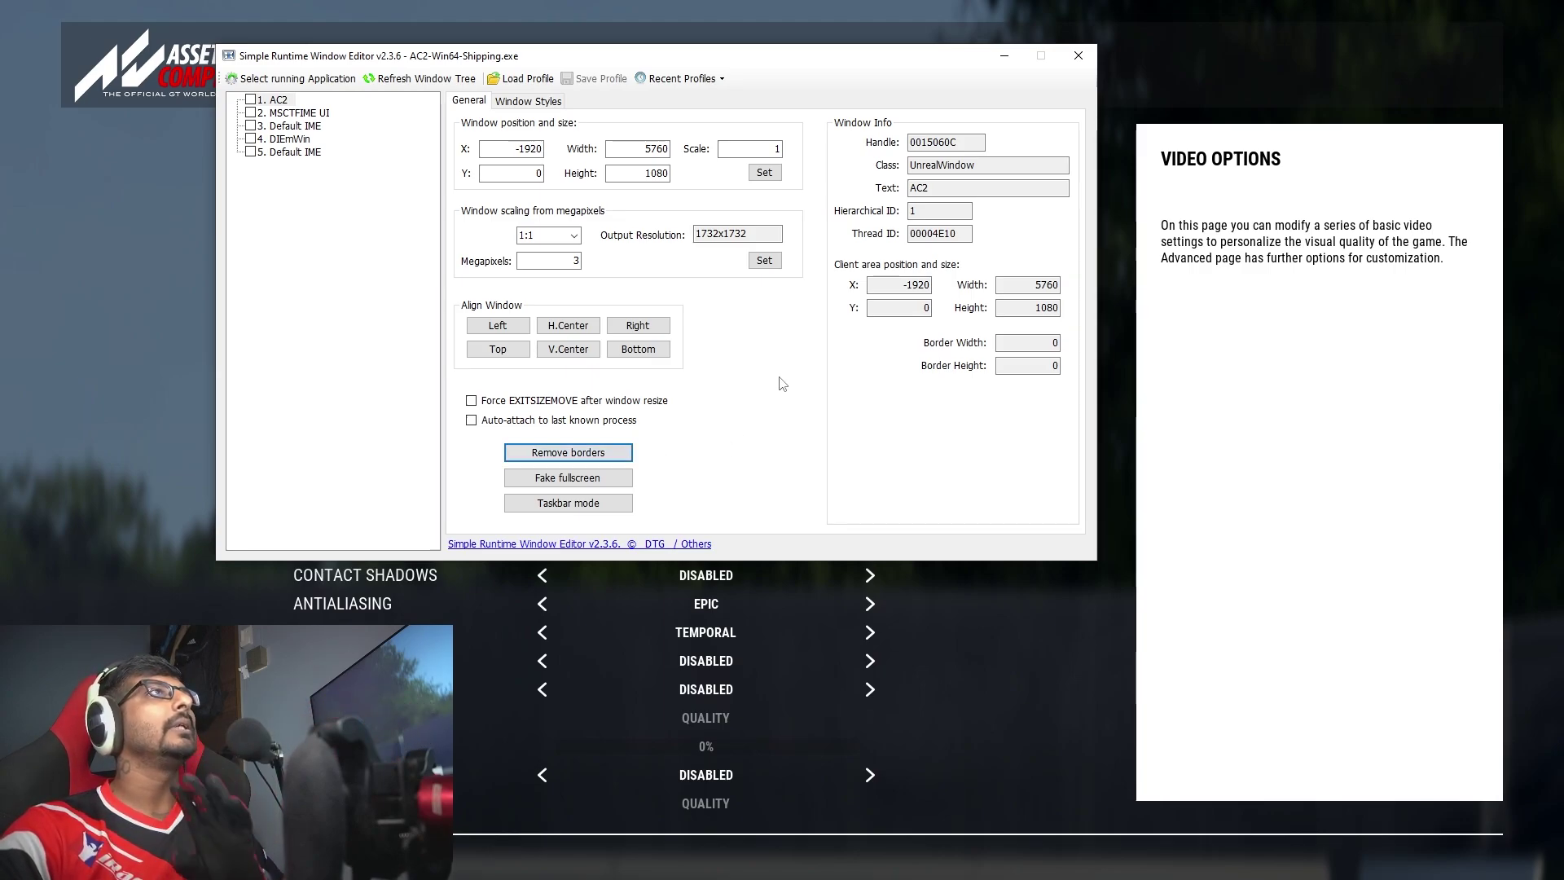
pyautogui.click(252, 101)
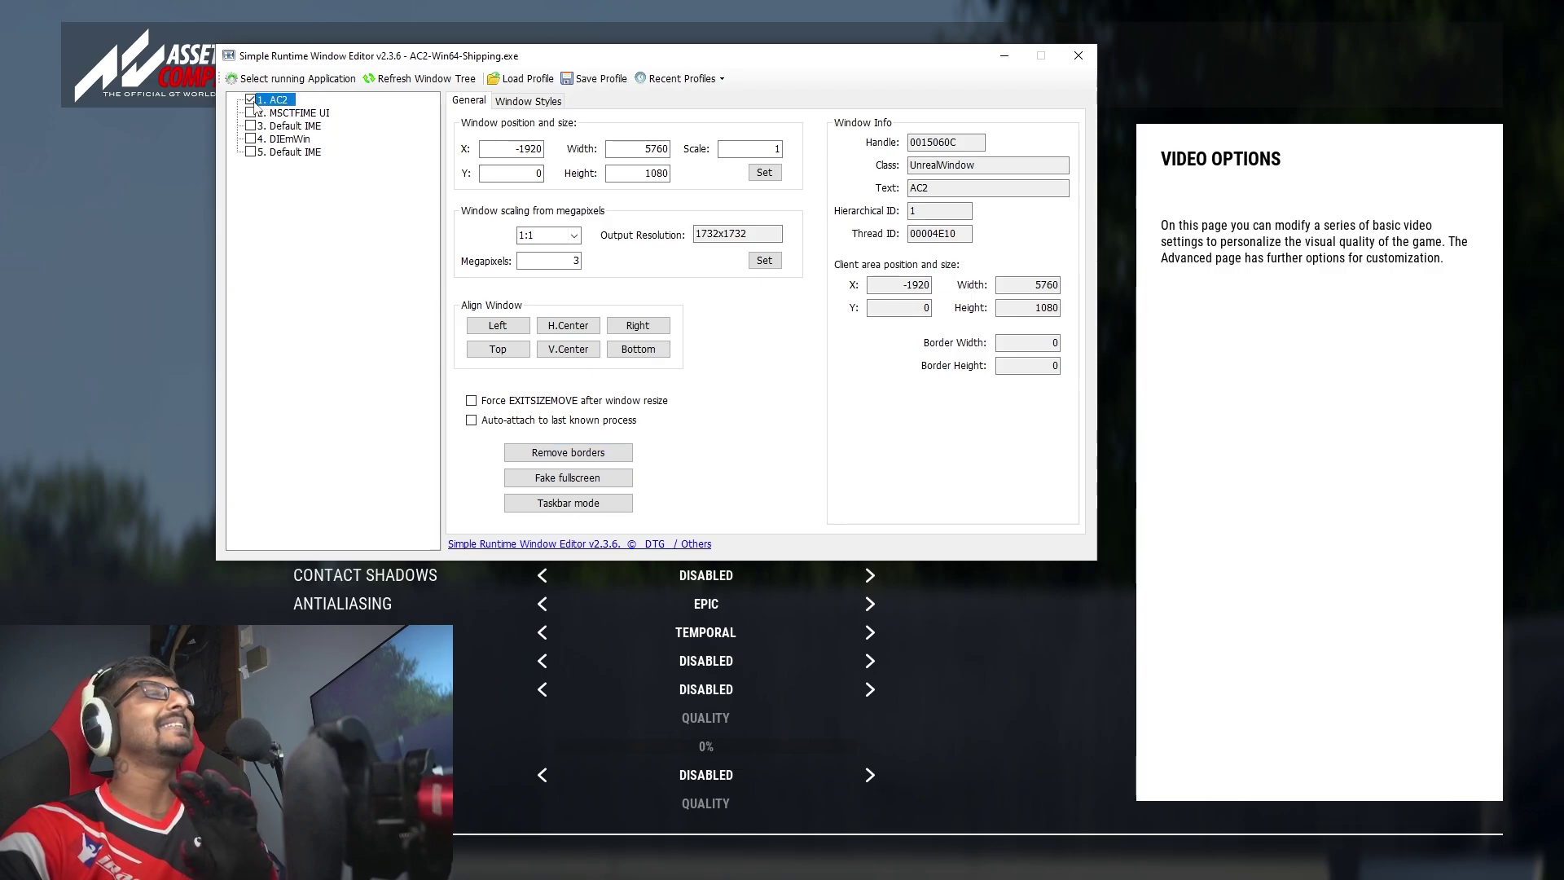
# Save the SRWE profile as 'ACC' in the Documents folder
pyautogui.click(580, 78)
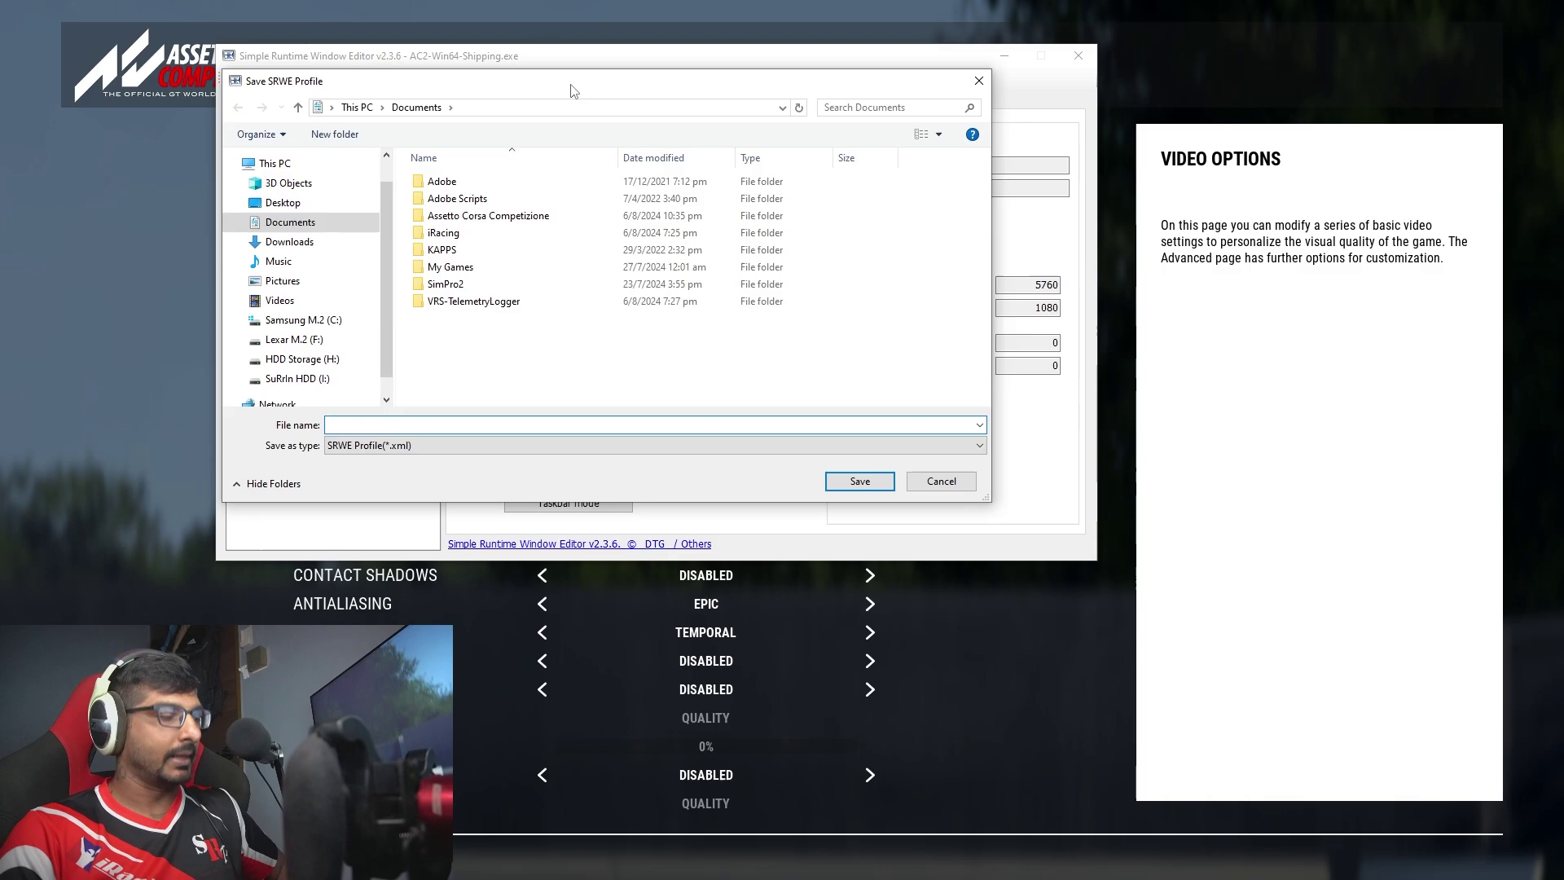
pyautogui.write('A')
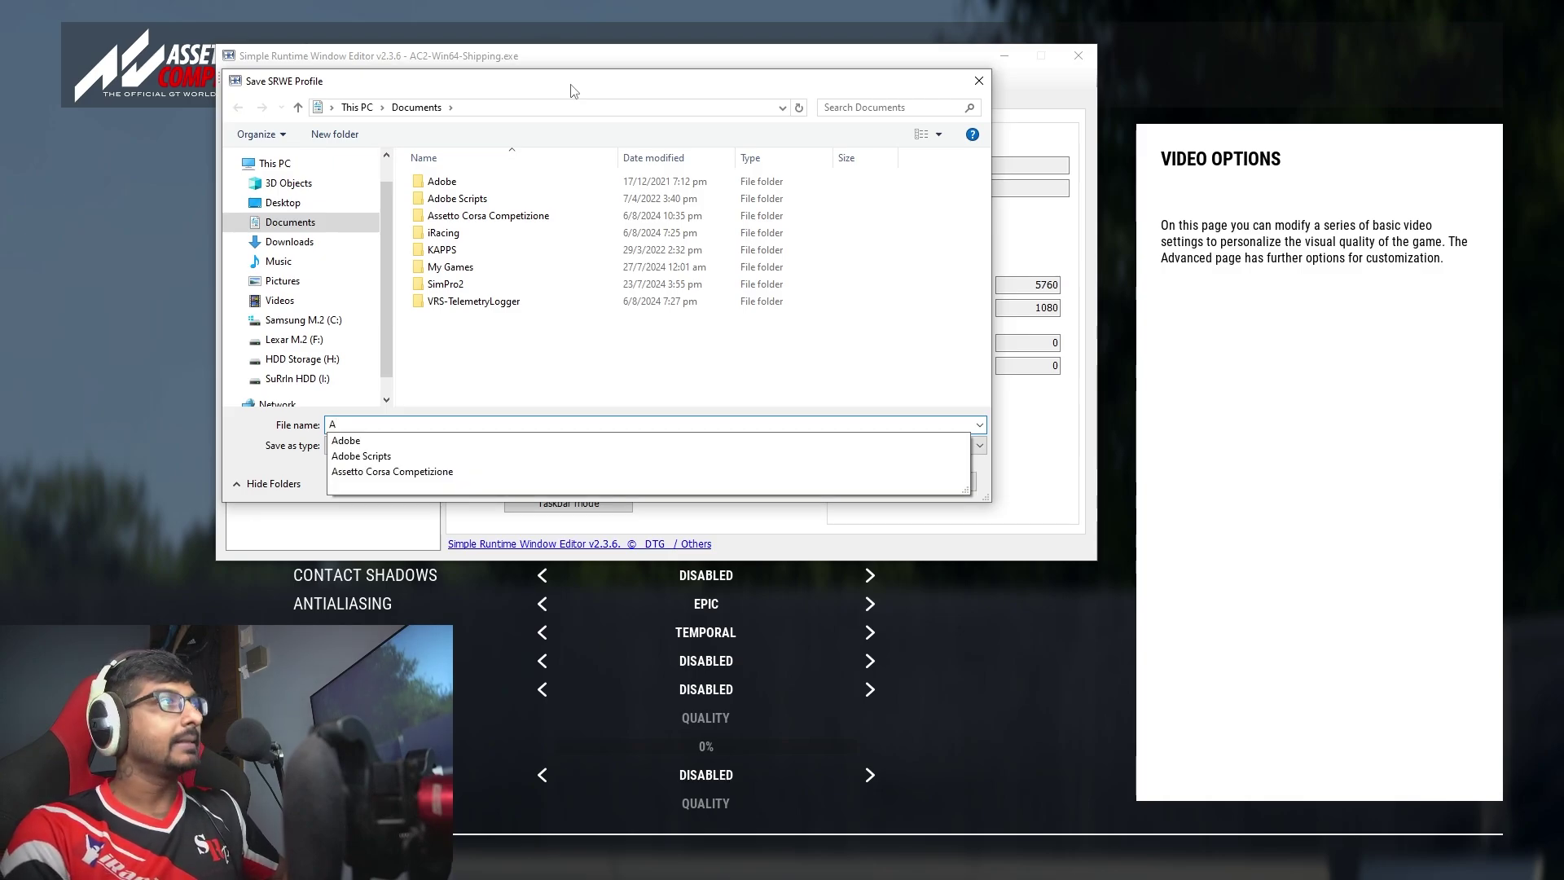
pyautogui.write('CC')
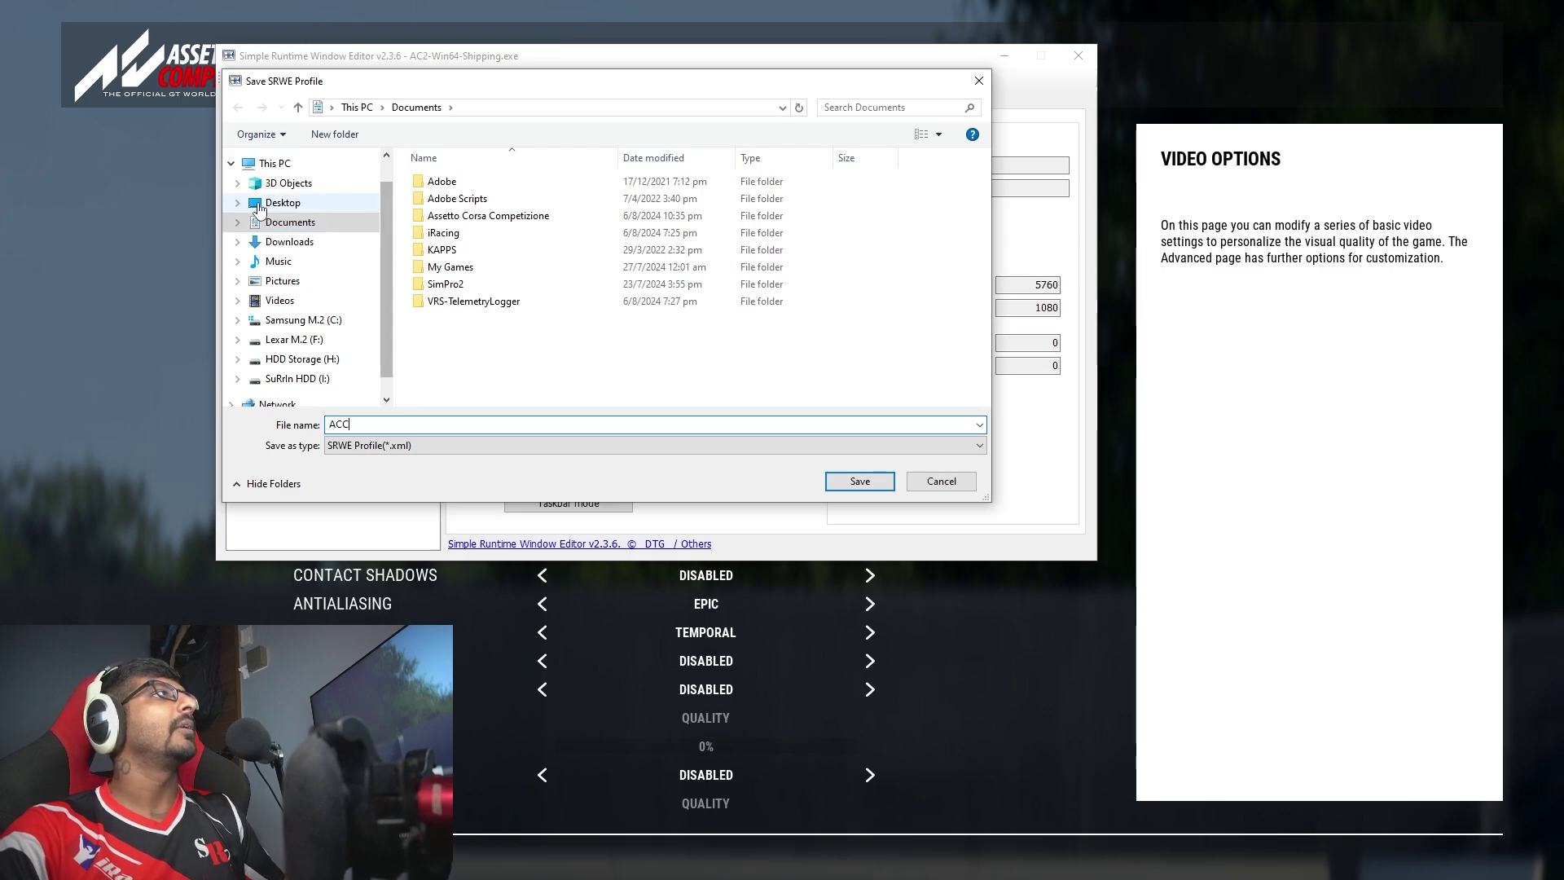
pyautogui.click(861, 482)
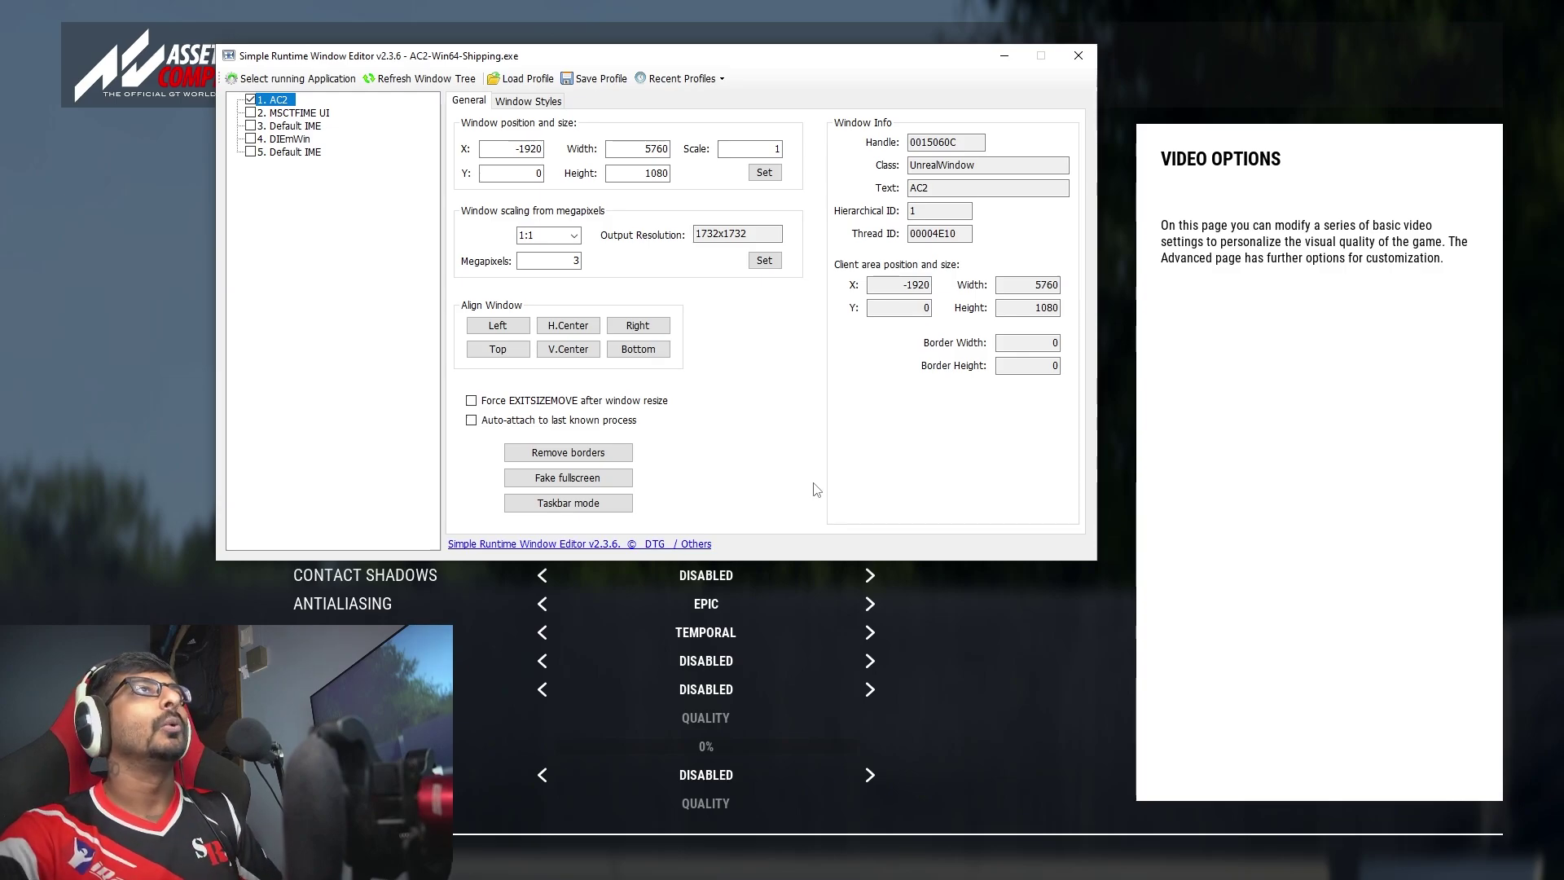
# Close SRWE, return to the main menu, and start a Single Player practice session
pyautogui.click(1077, 57)
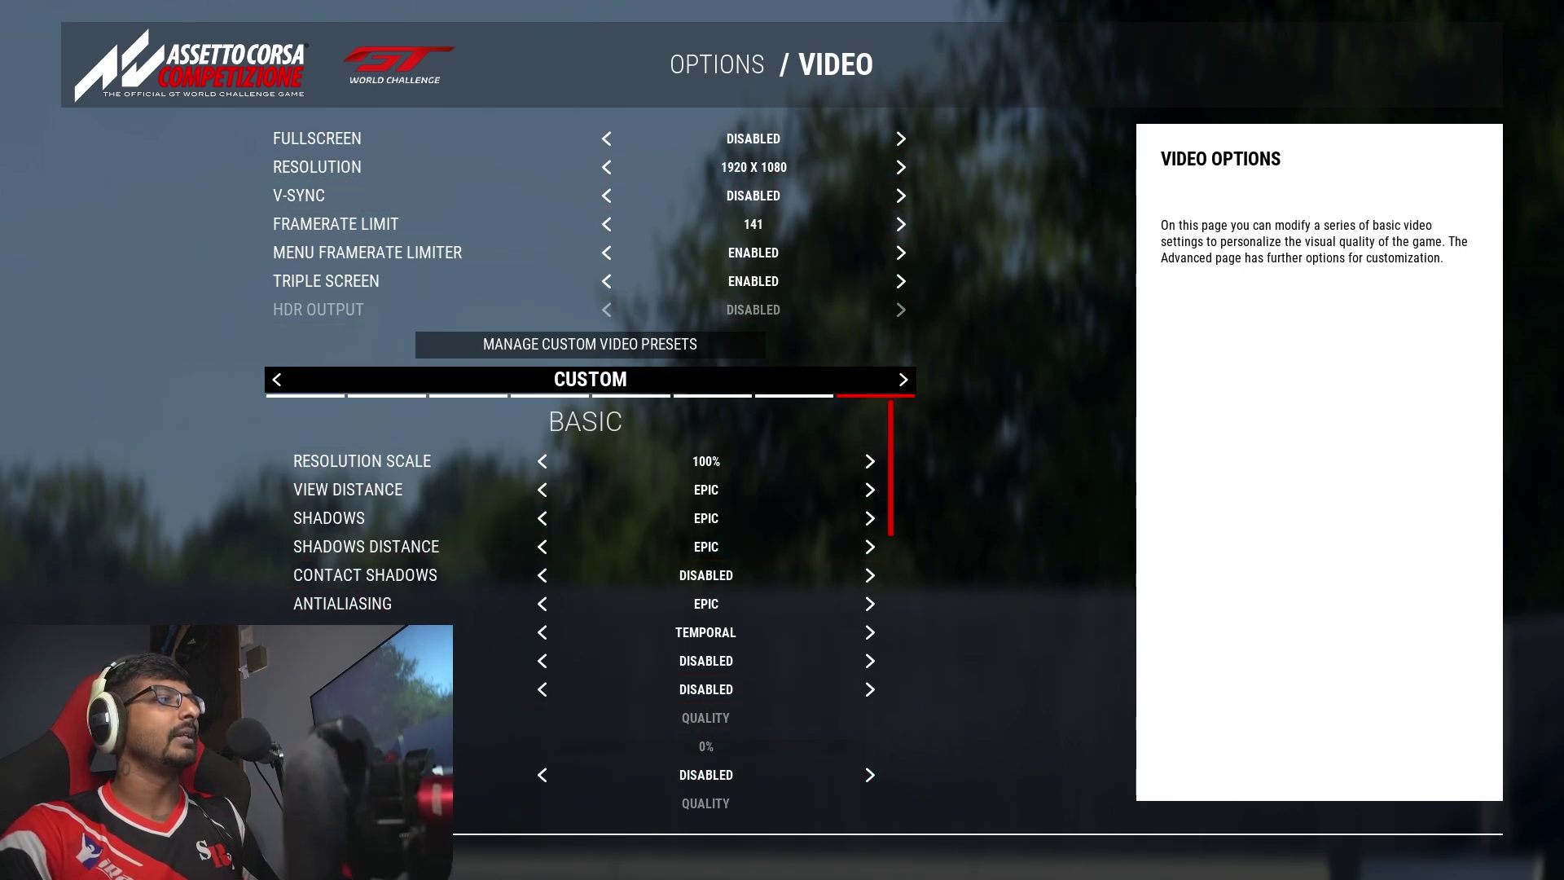
pyautogui.press('Escape')
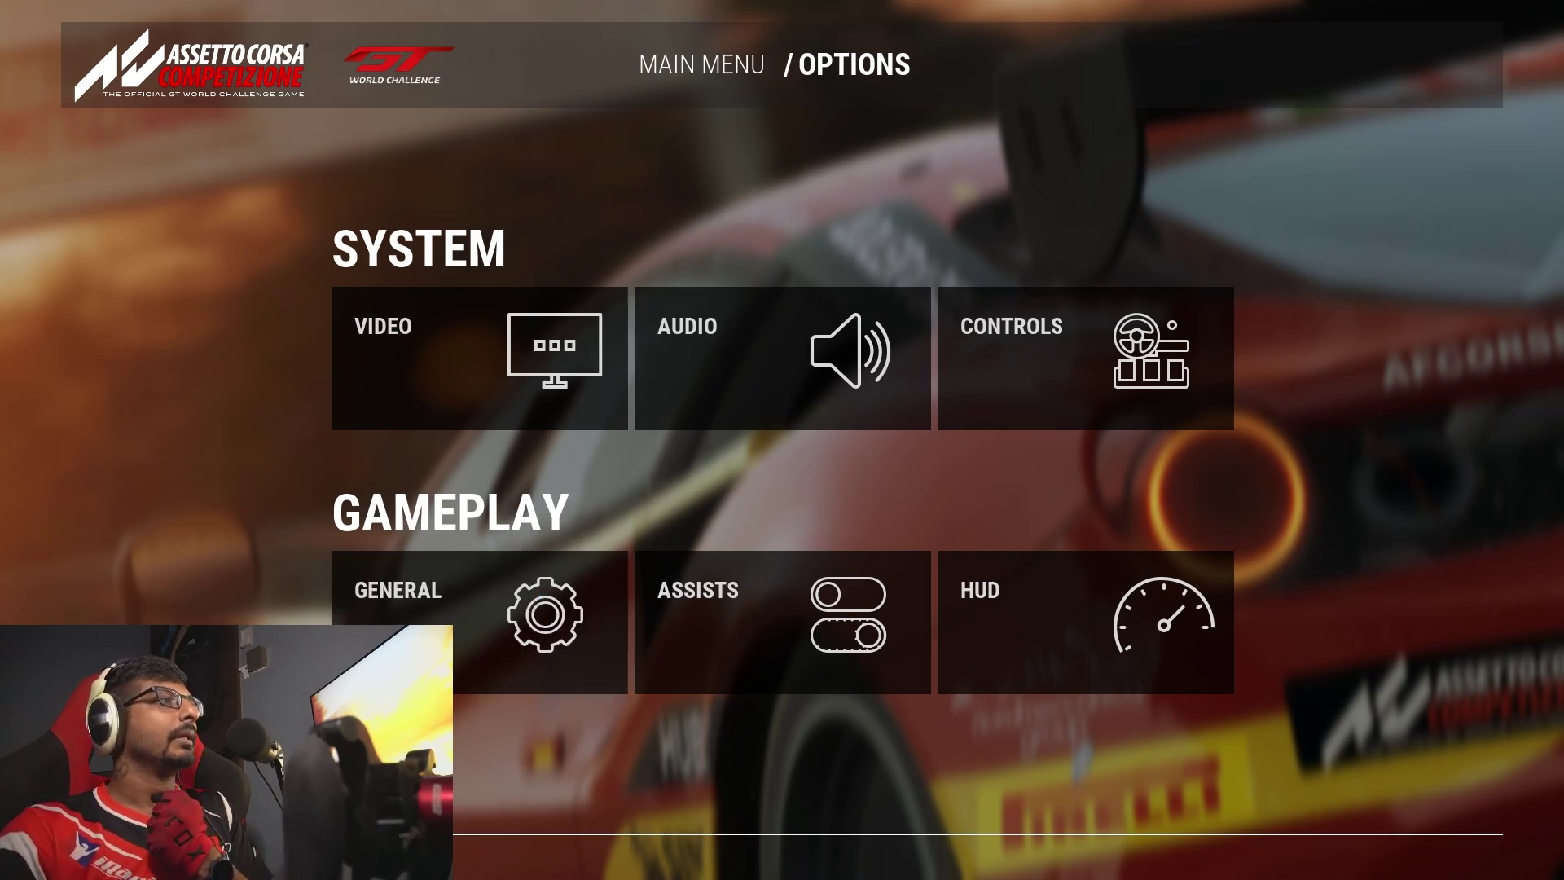
pyautogui.press('Escape')
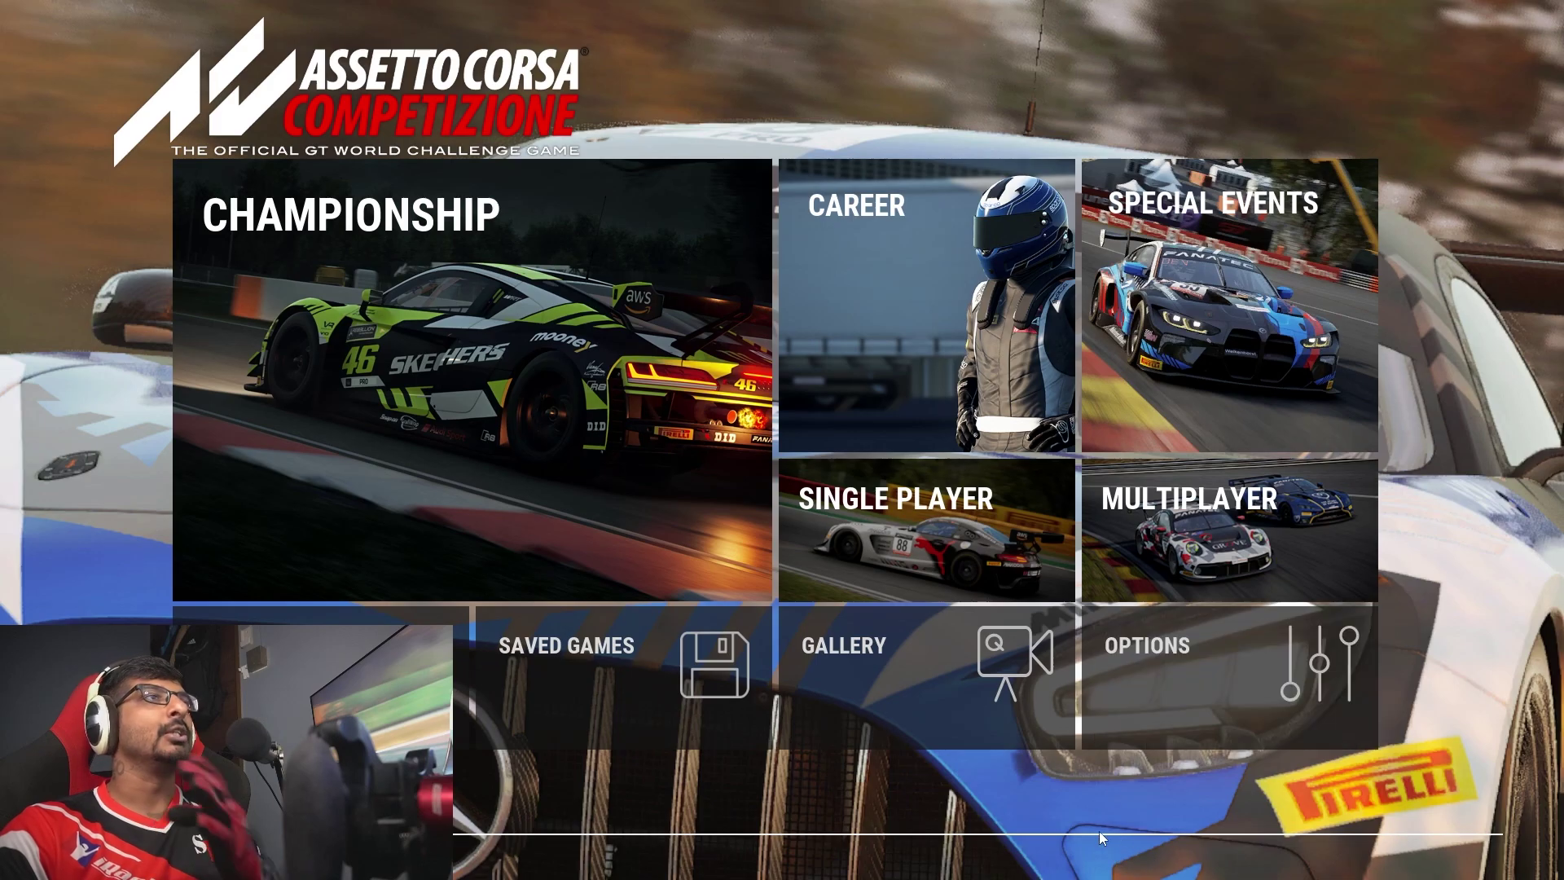
pyautogui.click(896, 525)
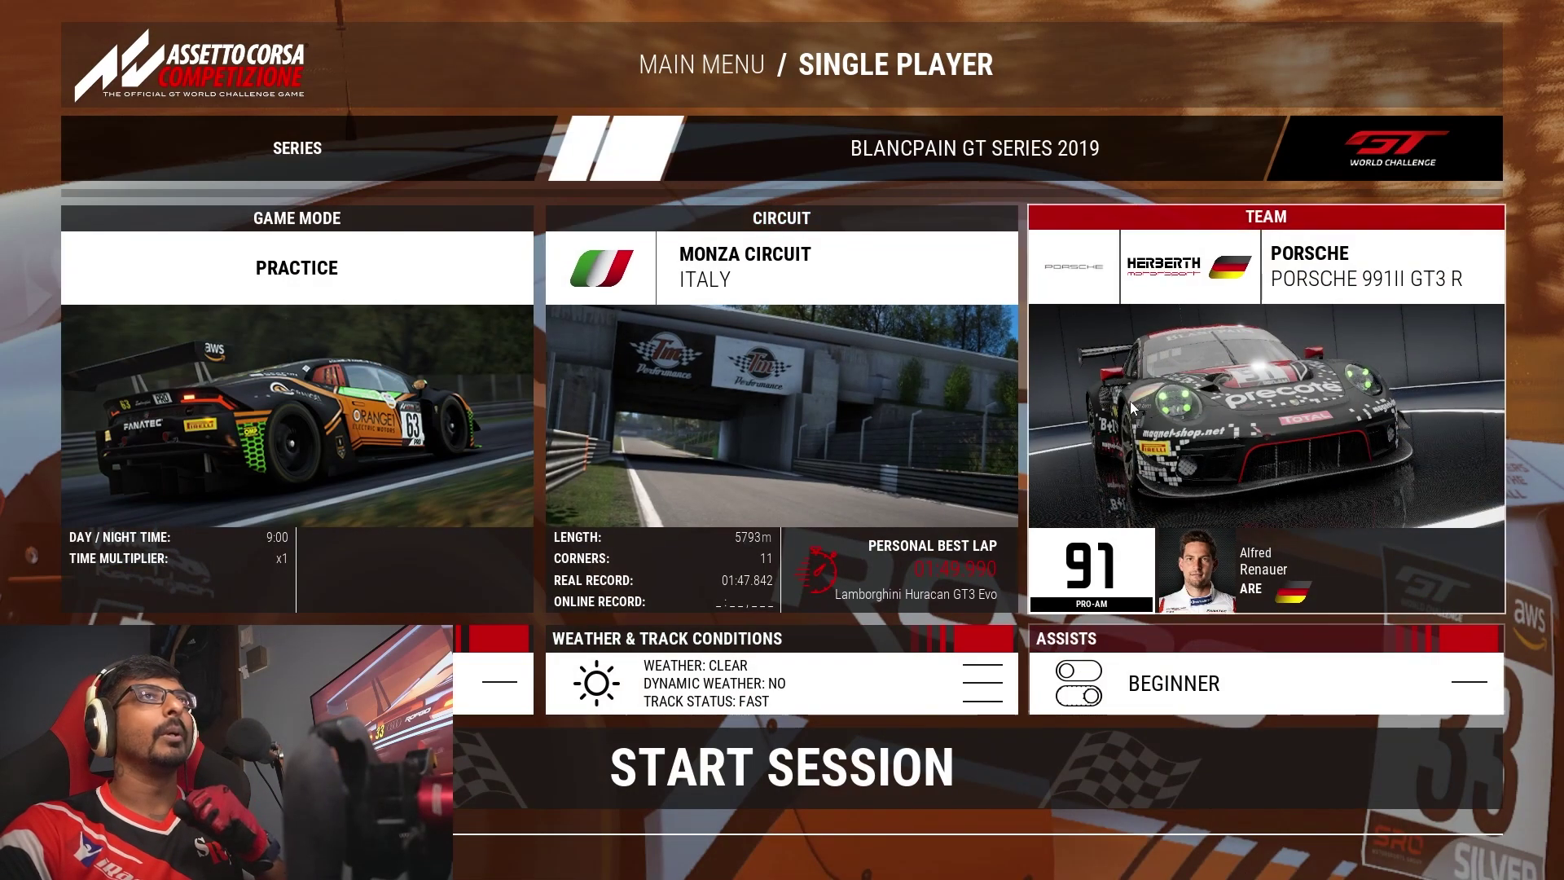
pyautogui.click(913, 784)
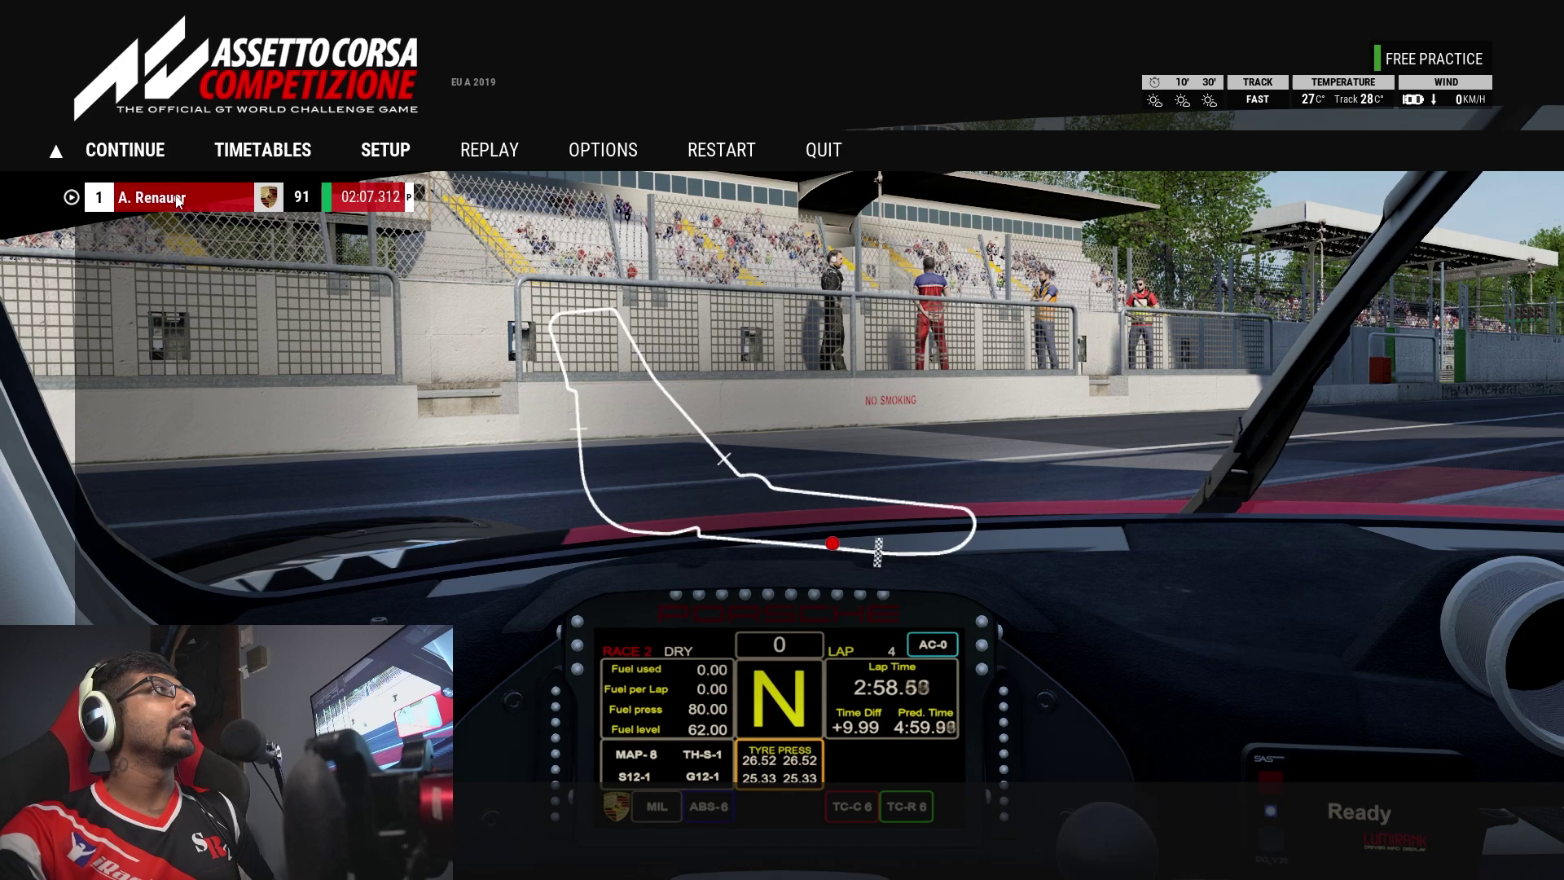
# On the Triple & Wide Screen page, set 530 mm distance, 597 mm width, 5 mm bezel, 55° angle, then drive
pyautogui.click(125, 150)
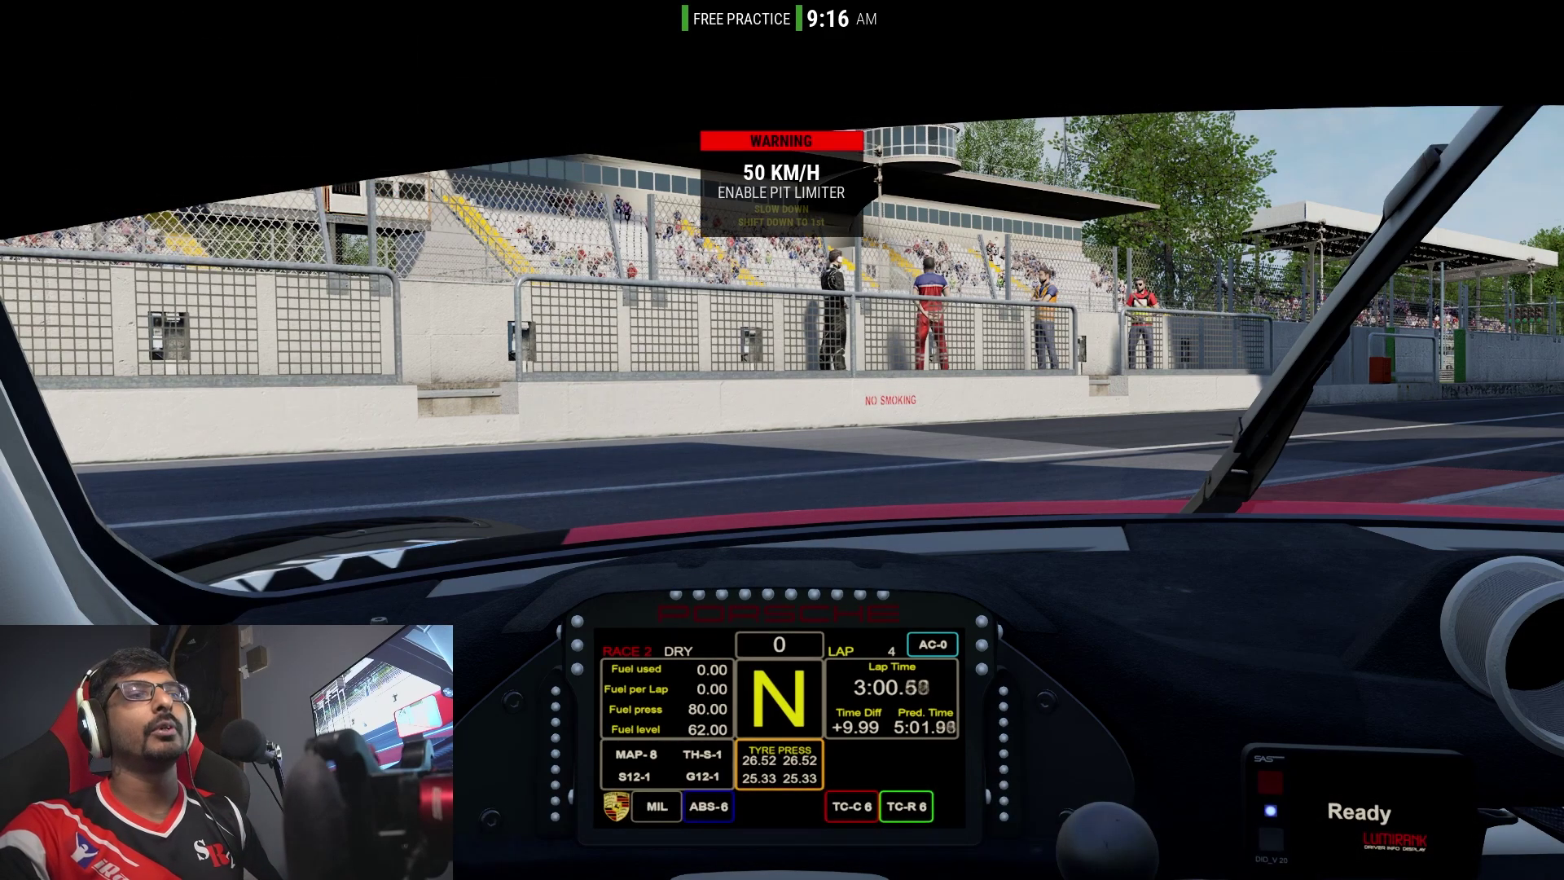
pyautogui.press('Escape')
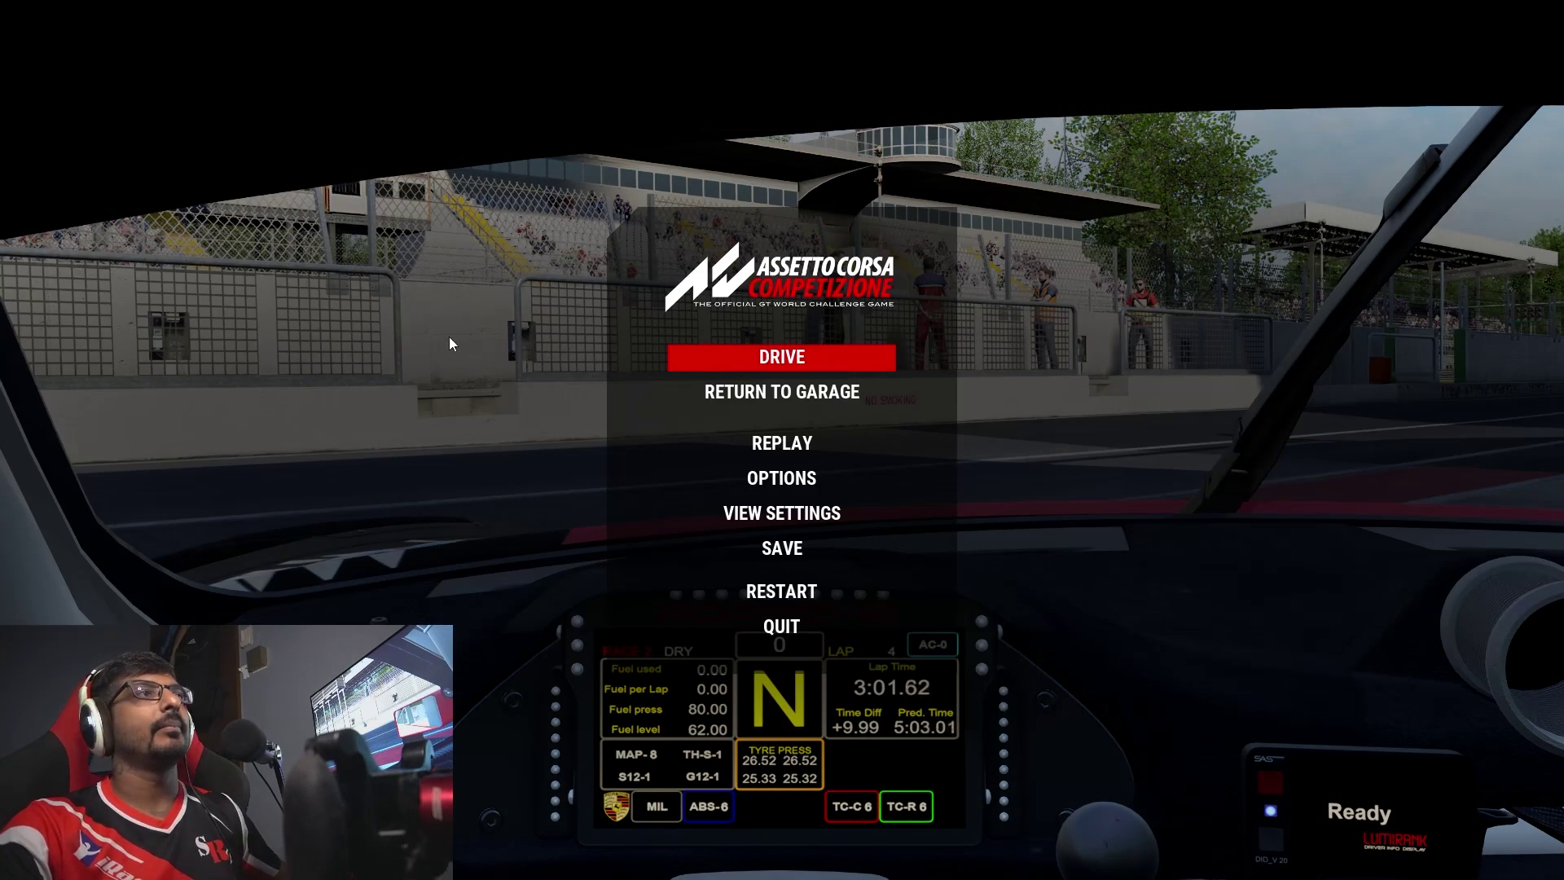
pyautogui.click(764, 515)
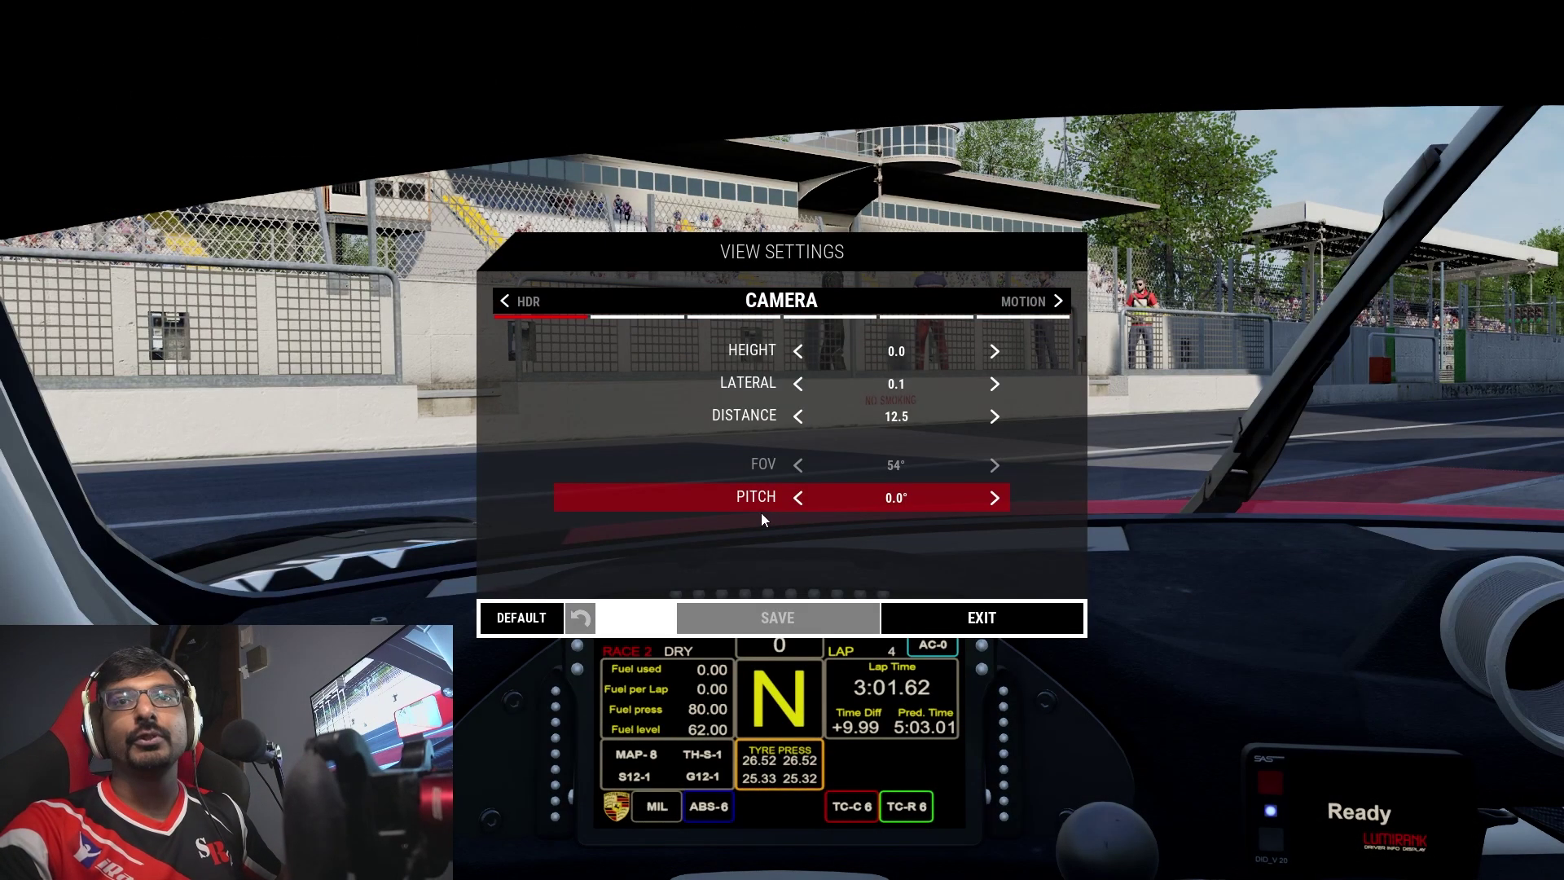
pyautogui.click(1058, 302)
pyautogui.click(1058, 303)
pyautogui.click(1058, 302)
pyautogui.click(1058, 303)
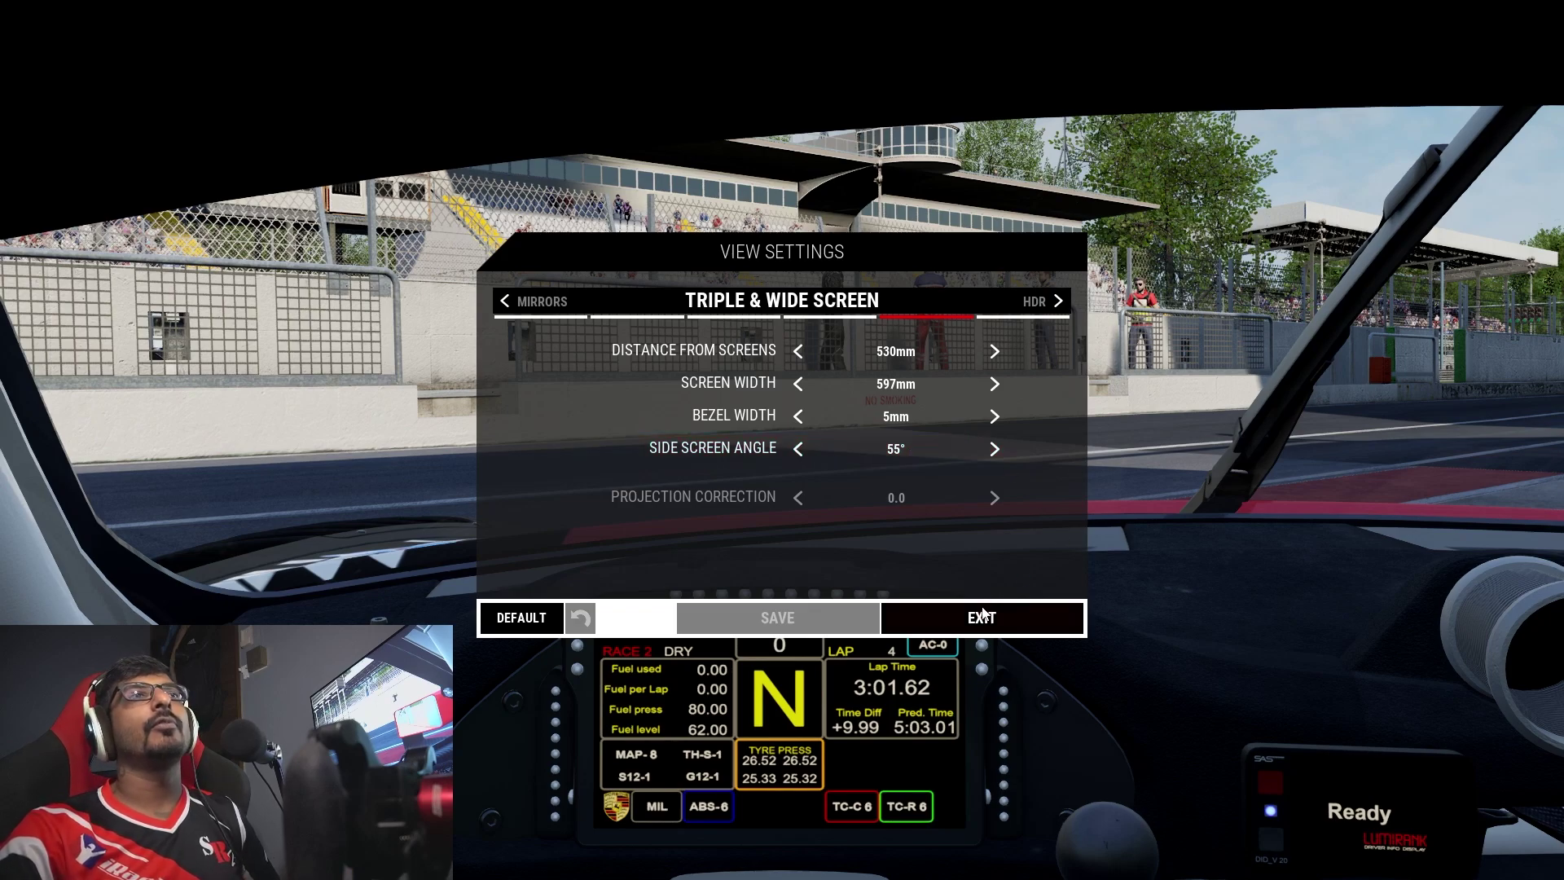
pyautogui.click(981, 604)
pyautogui.click(786, 359)
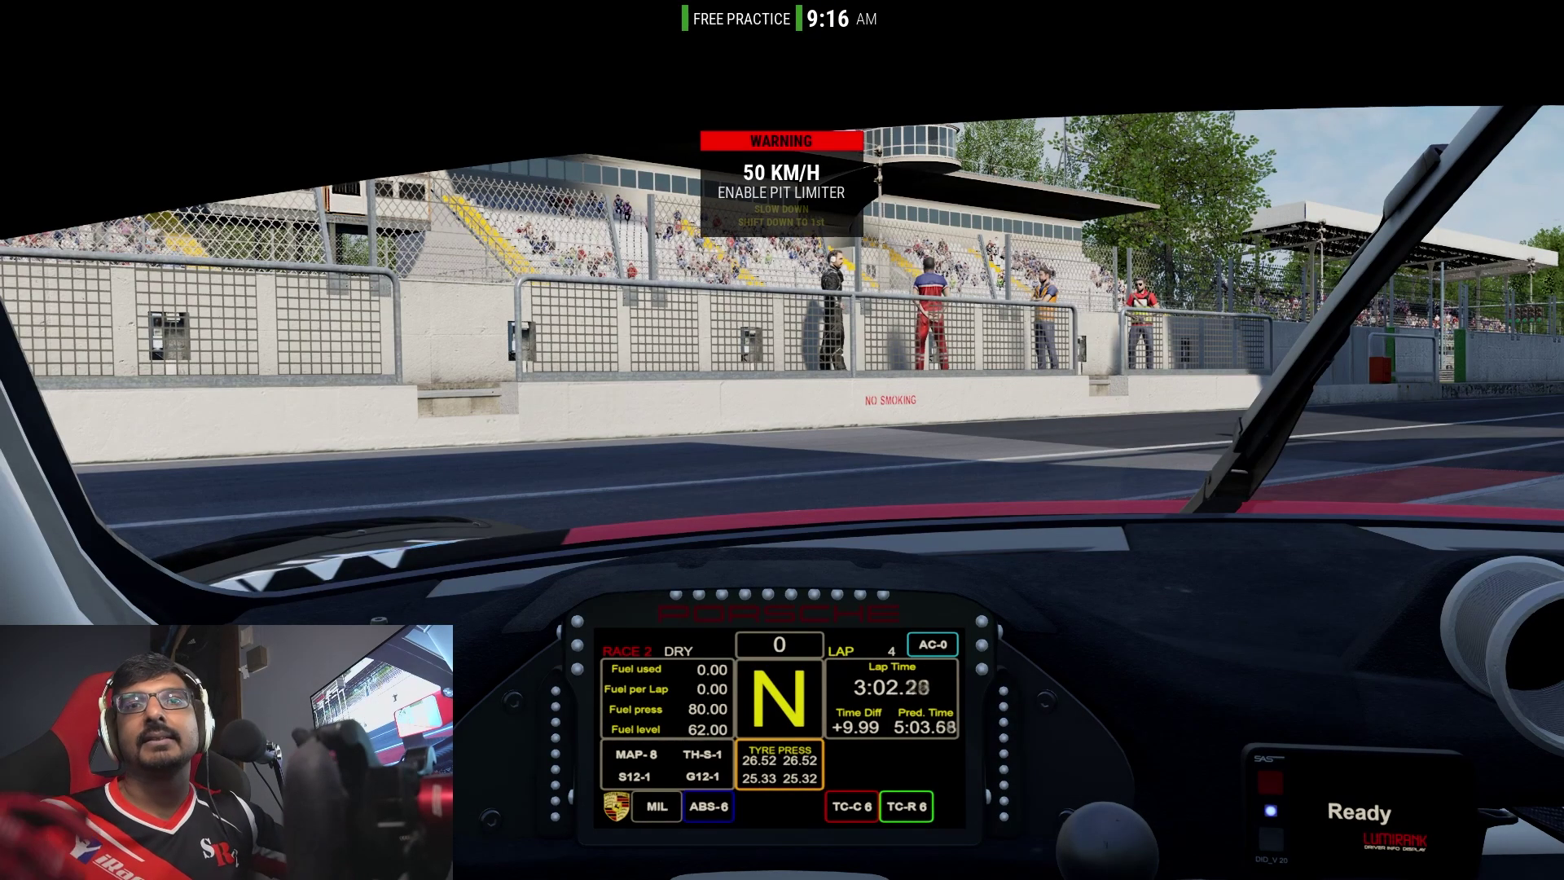